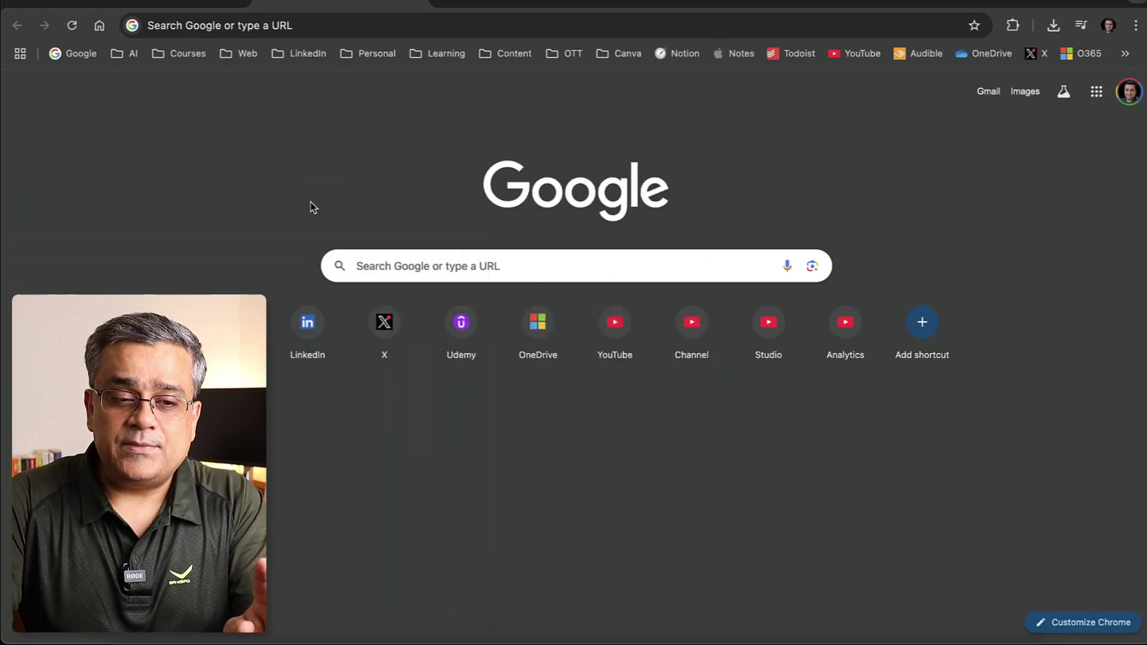
Search Google for 'notebook' and read the AI overview of NotebookLM's free versus Pro plan limits.
left_click(283, 21)
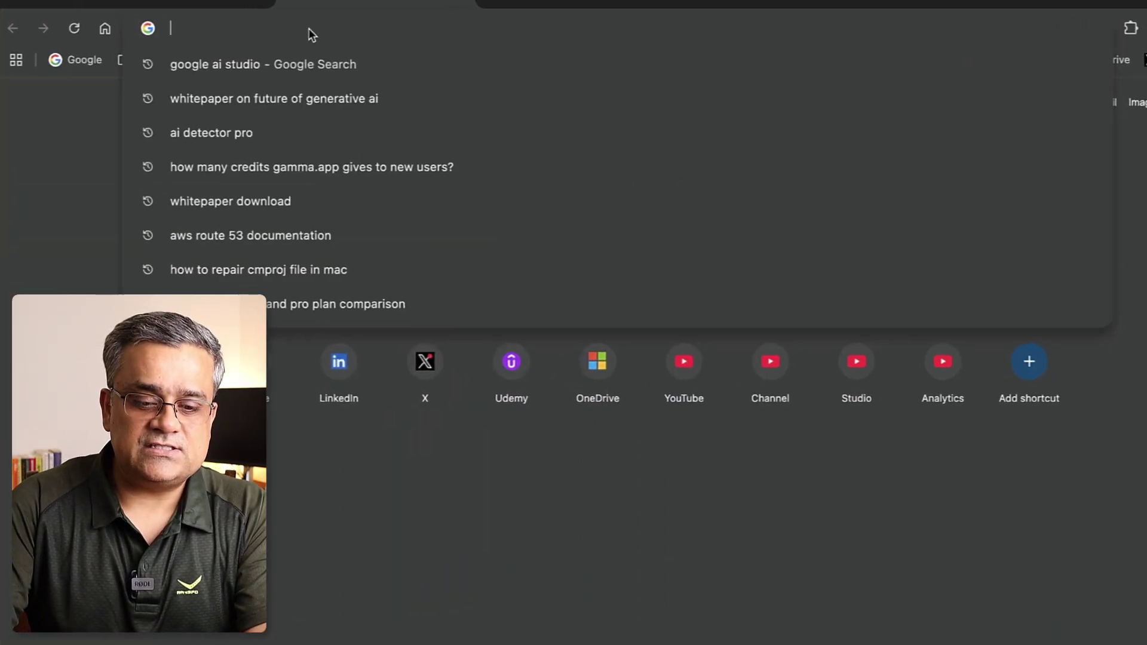
type("notebook")
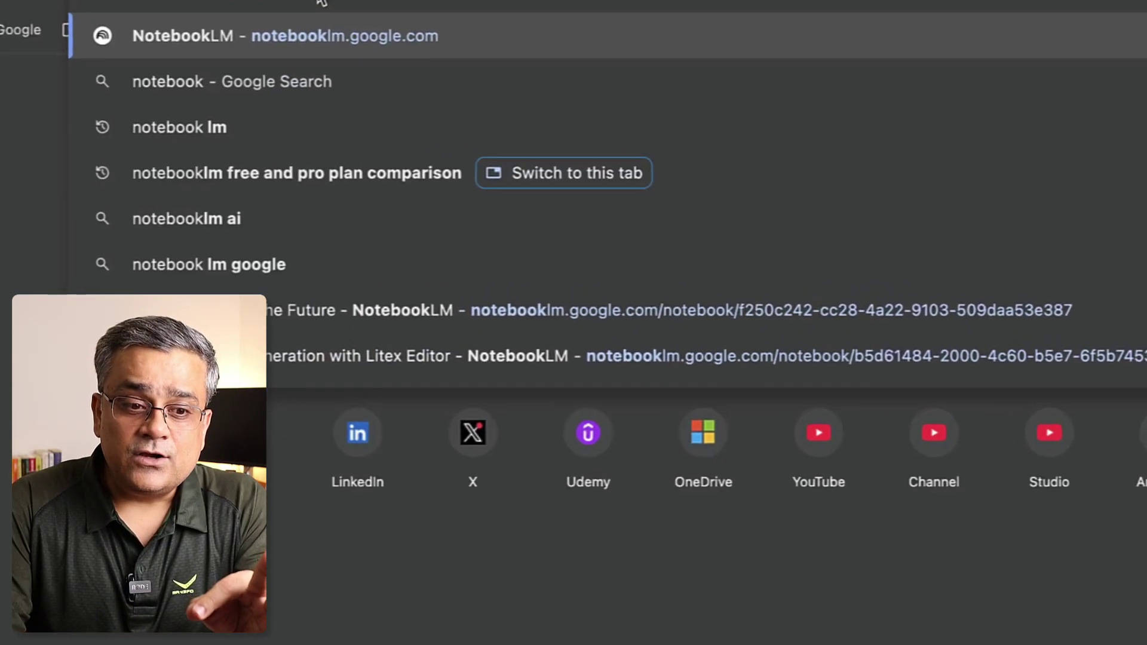
key("Return")
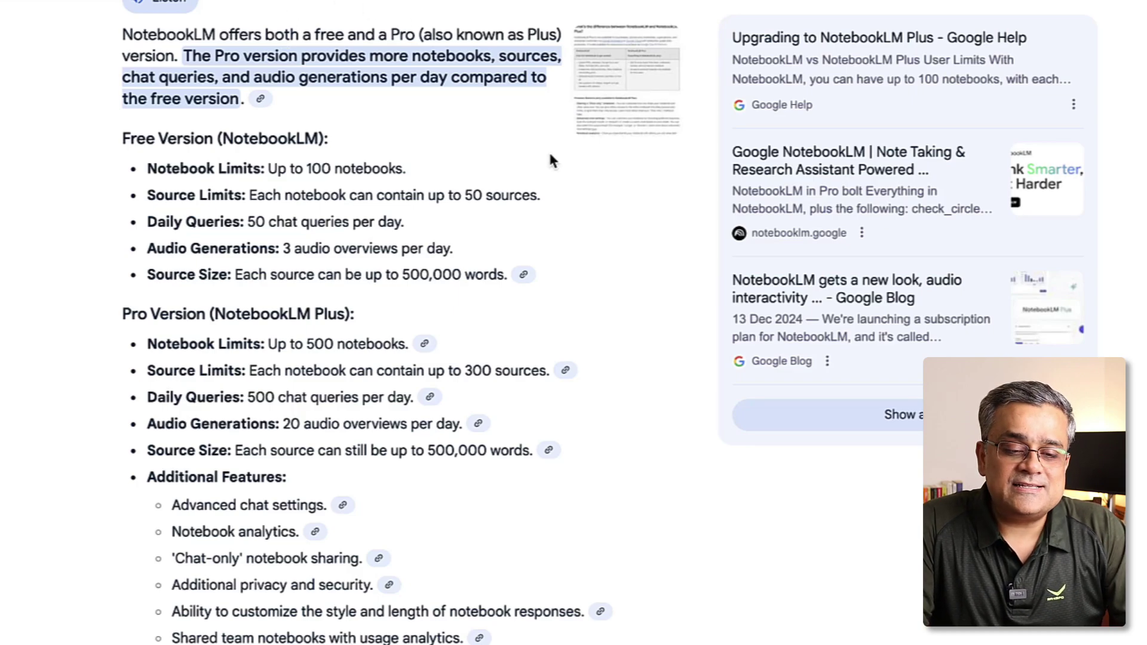
scroll(547, 150, "down", 1)
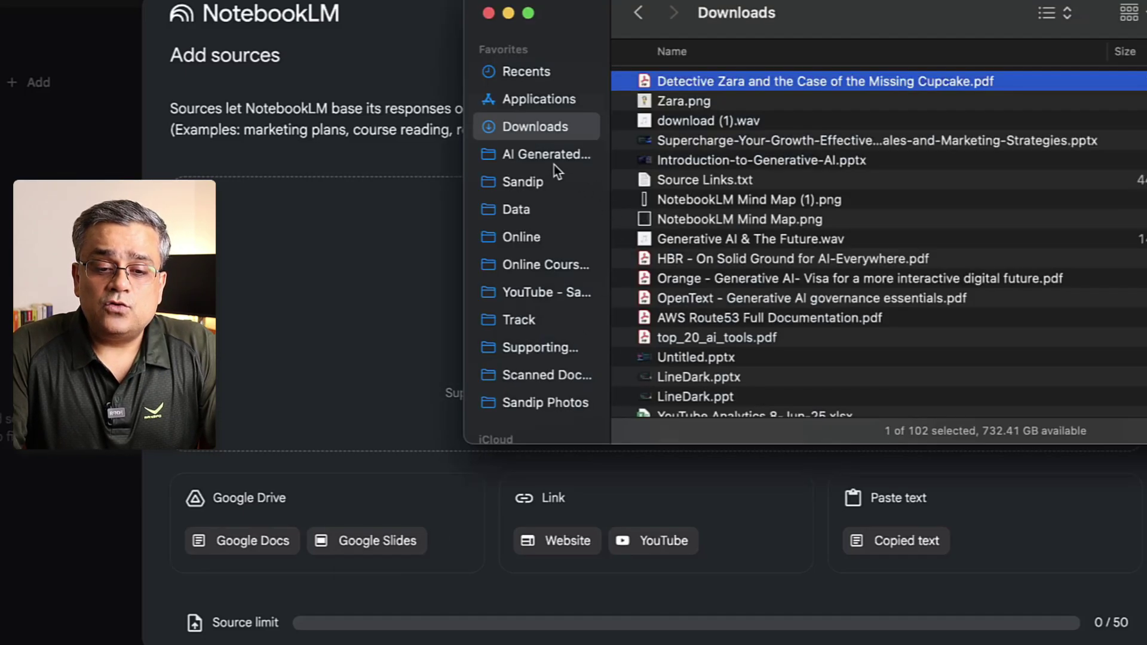
Upload the HBR, Orange and OpenText generative AI PDFs as the notebook's sources.
left_click_drag(808, 26, 1071, 0)
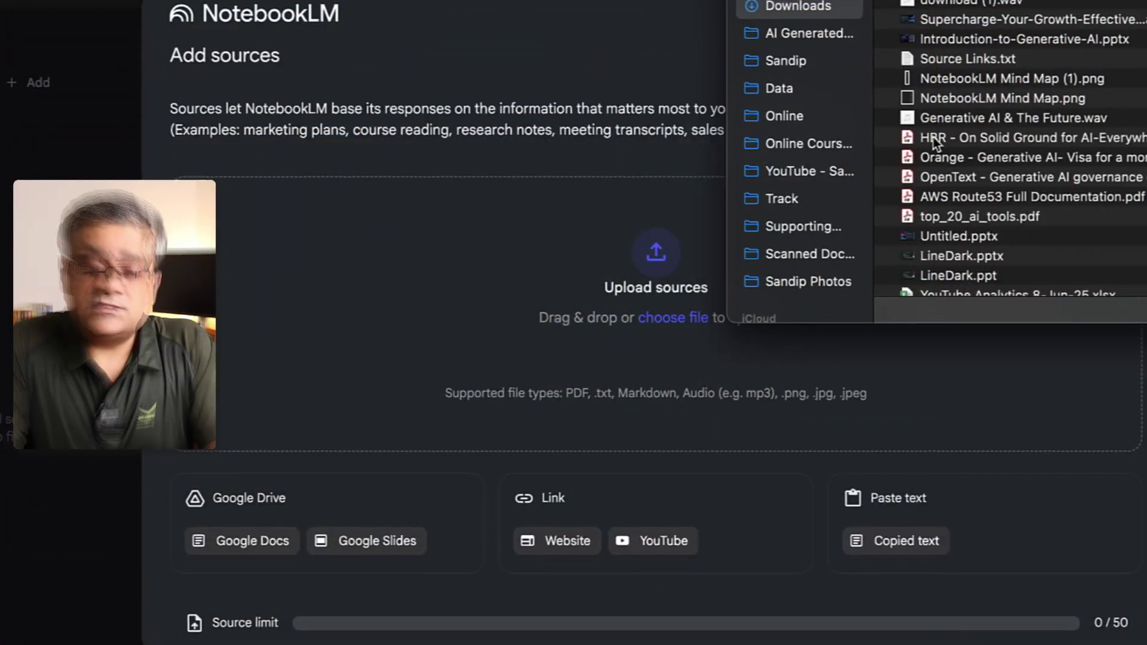
left_click(933, 138)
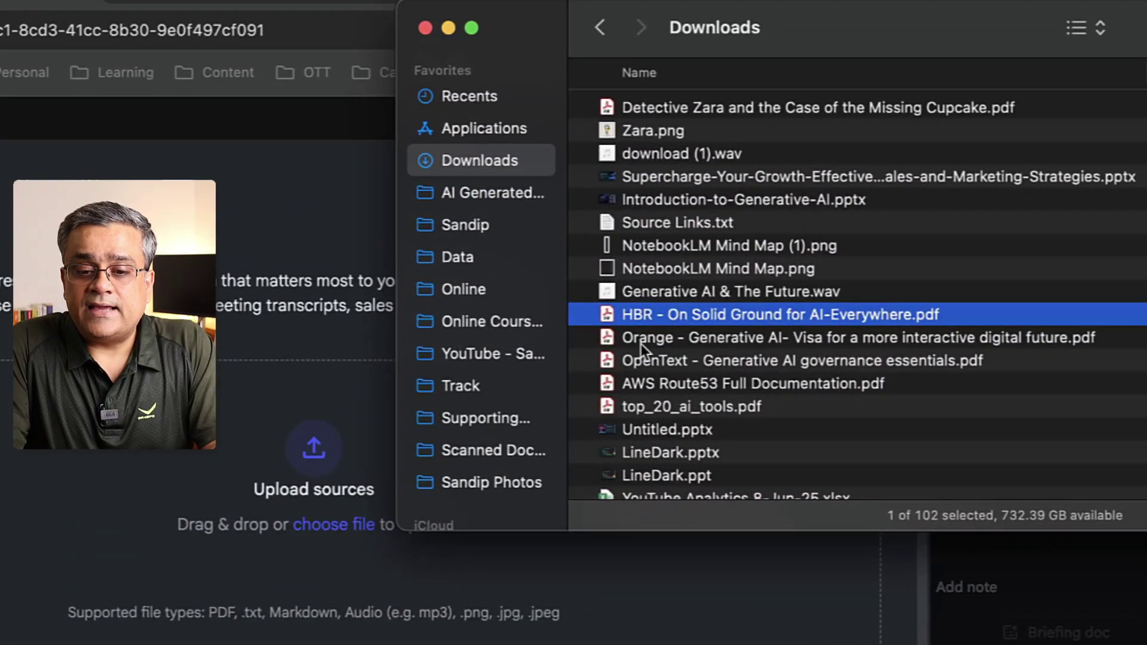
left_click(643, 342, "shift")
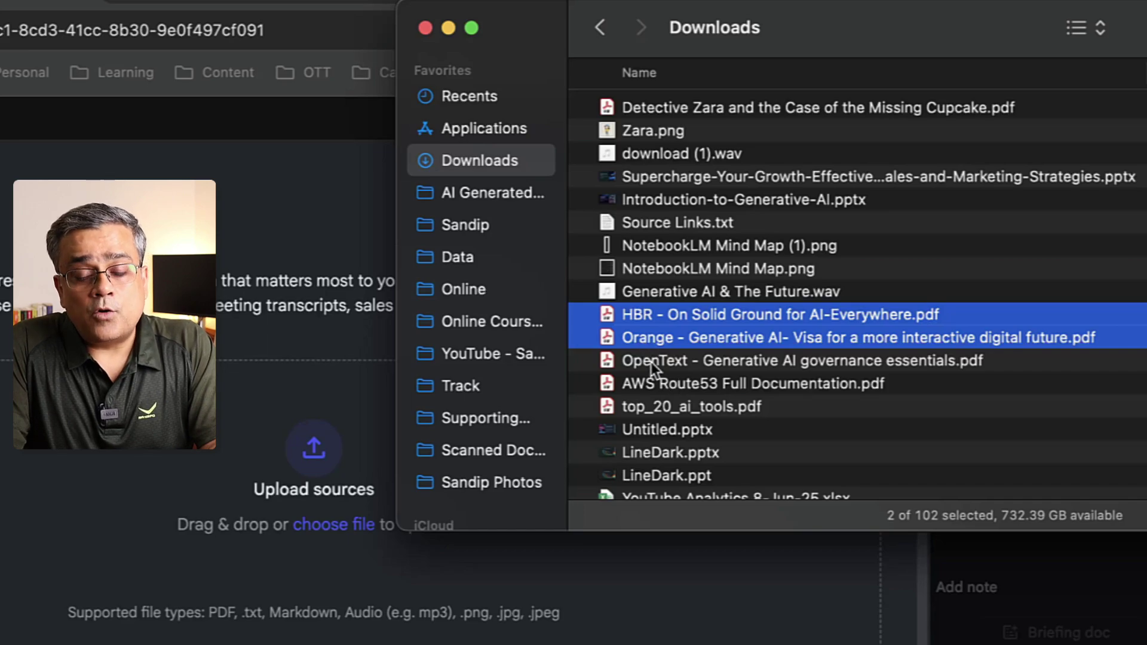
left_click(650, 362, "shift")
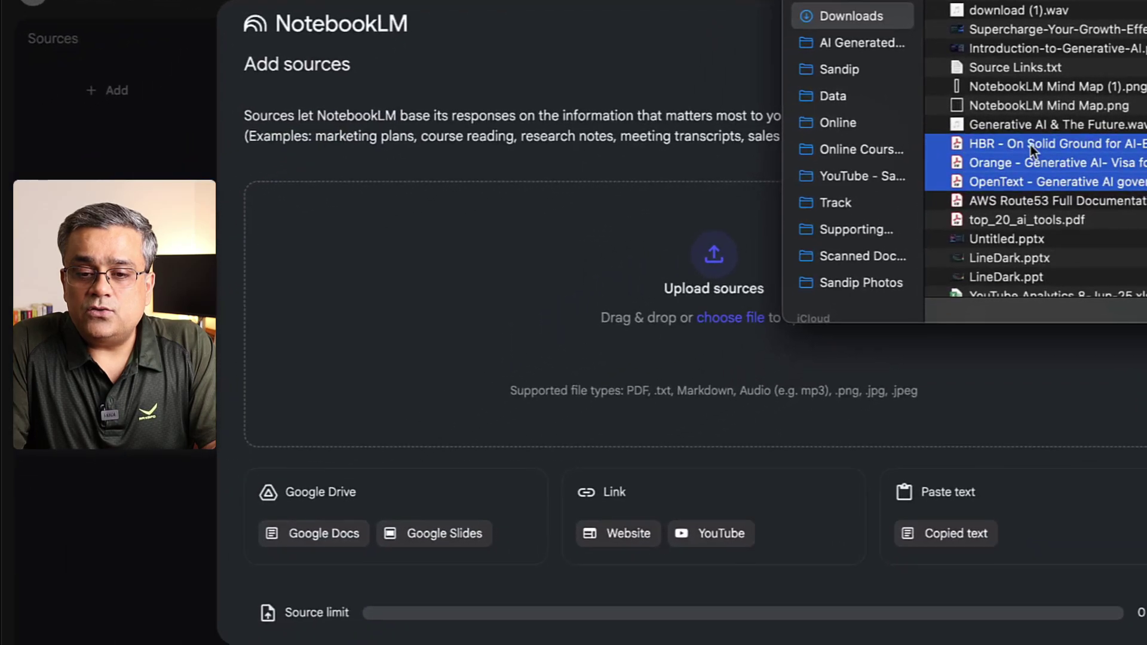
left_click_drag(1030, 145, 654, 239)
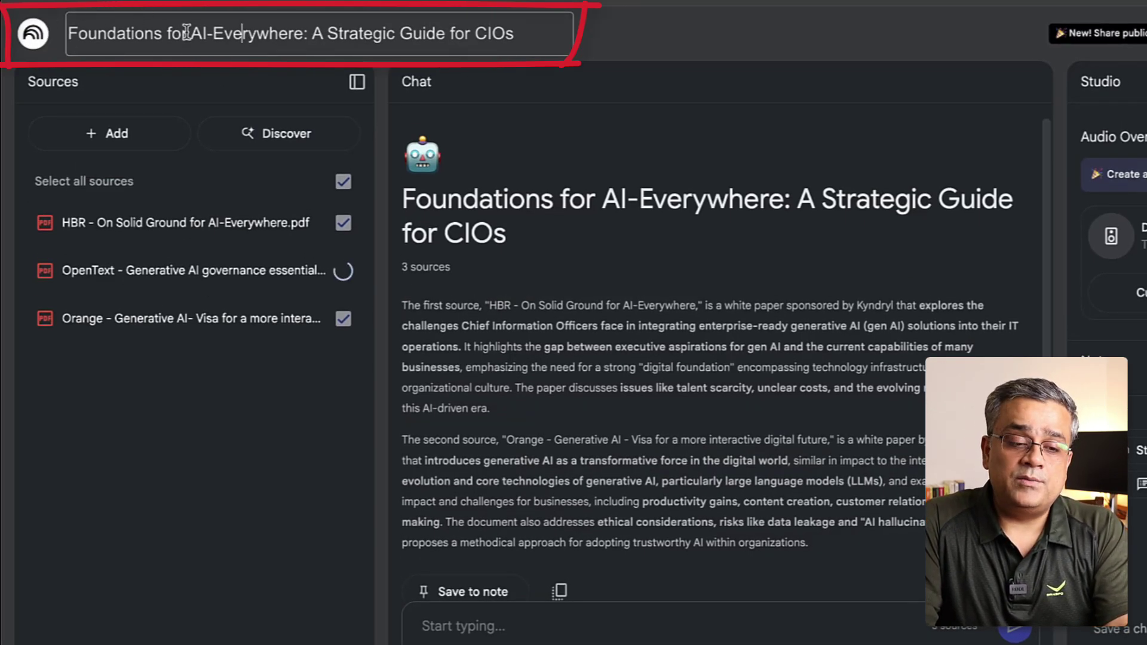
Rename the notebook 'Future of Generative AI - Pros & Cons' and copy the McKinsey link from Source Links.txt.
left_click(257, 30)
type("Future of Generative AI - Pros & Cons")
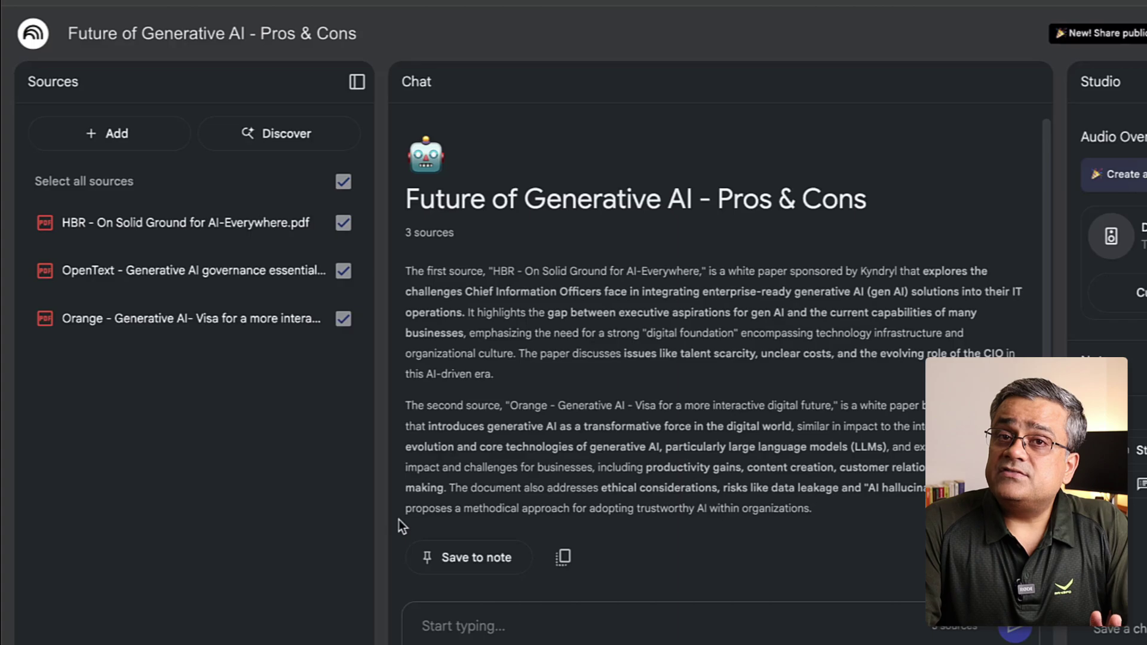
key("super+Tab")
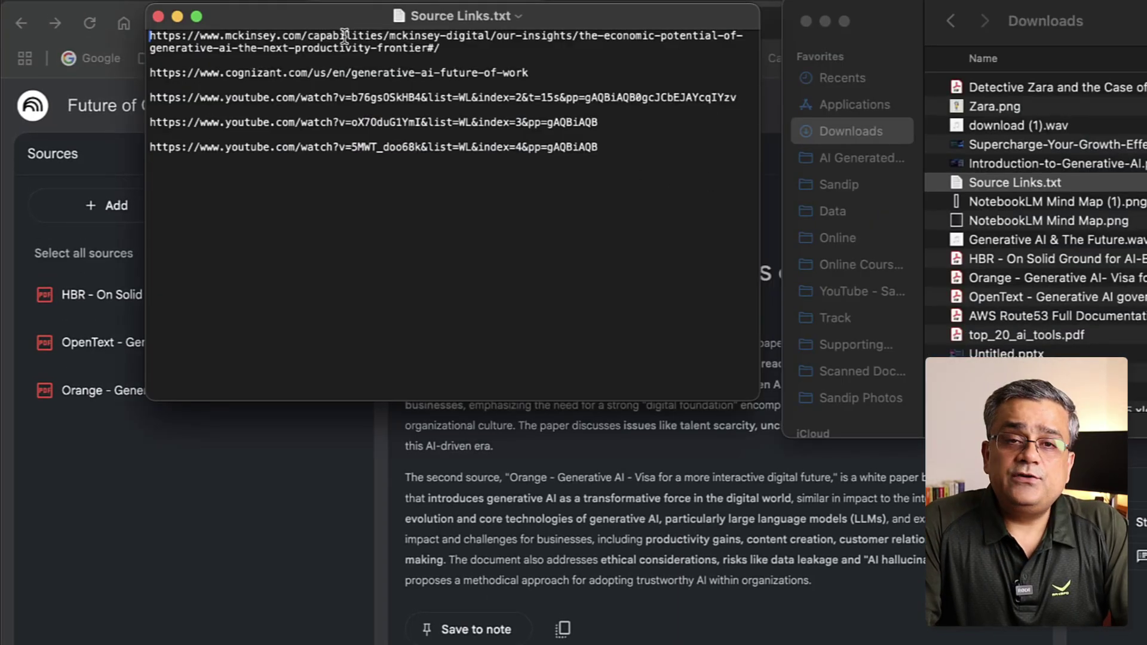
left_click_drag(453, 49, 149, 35)
key("ctrl+c")
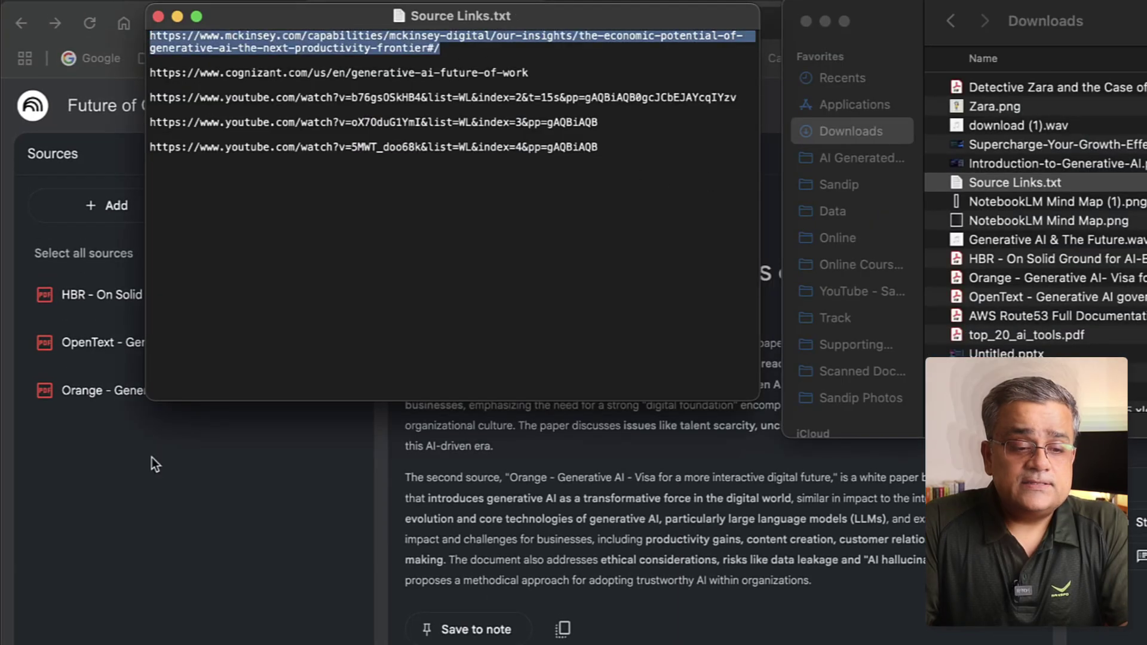
left_click(152, 459)
left_click(114, 210)
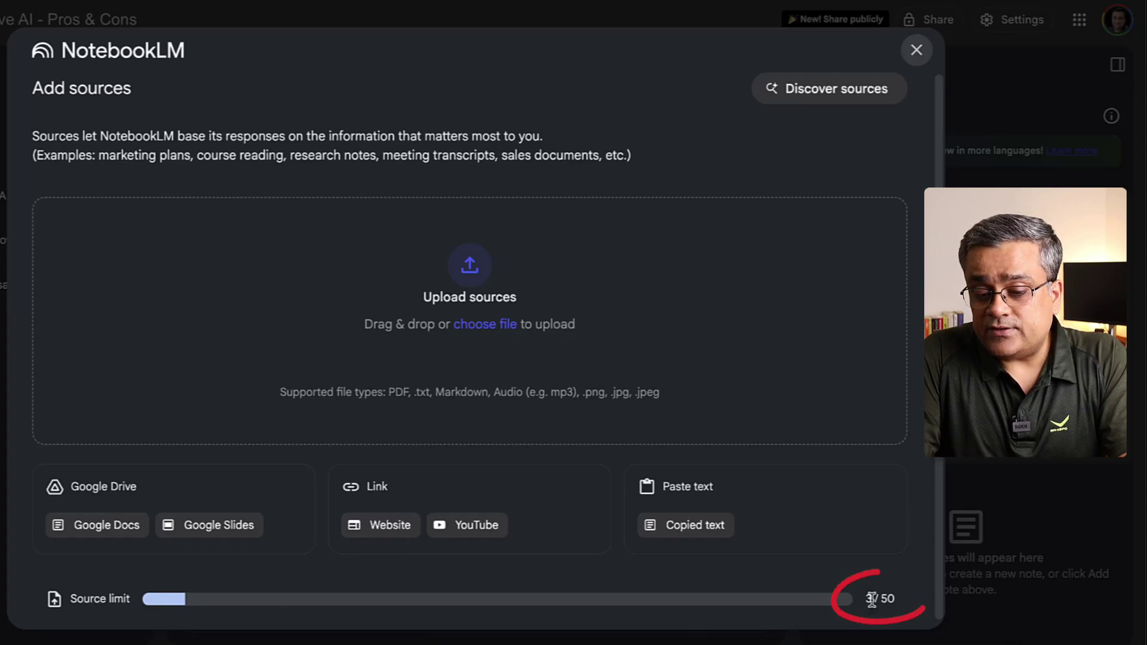
Add the McKinsey and Cognizant article links as website sources.
left_click(389, 525)
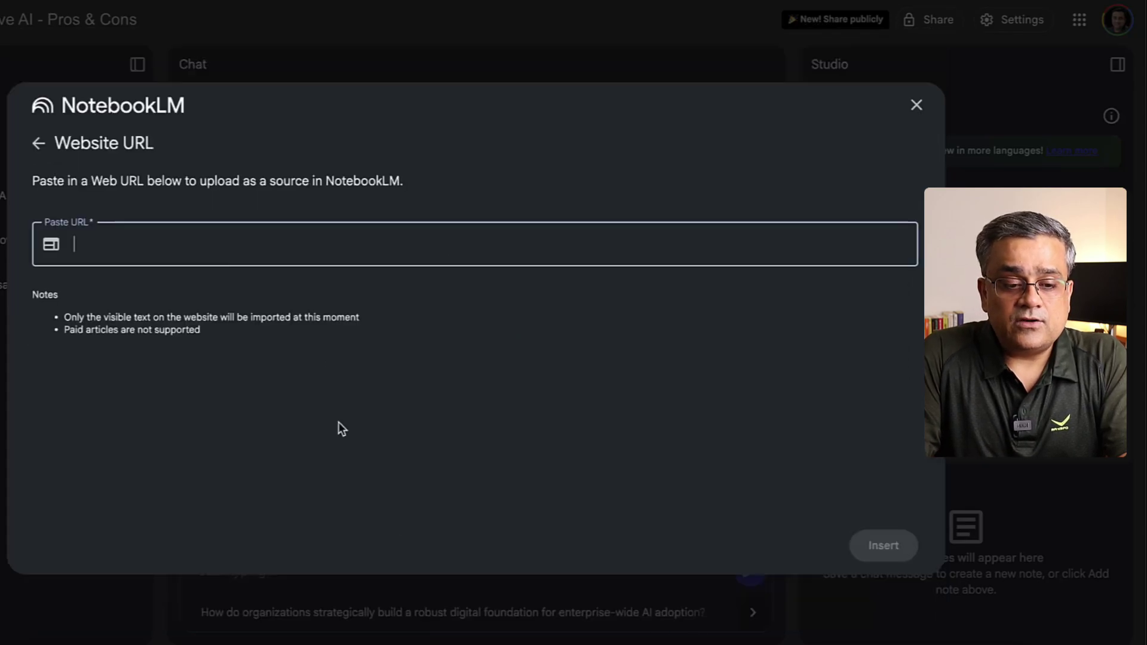
key("ctrl+v")
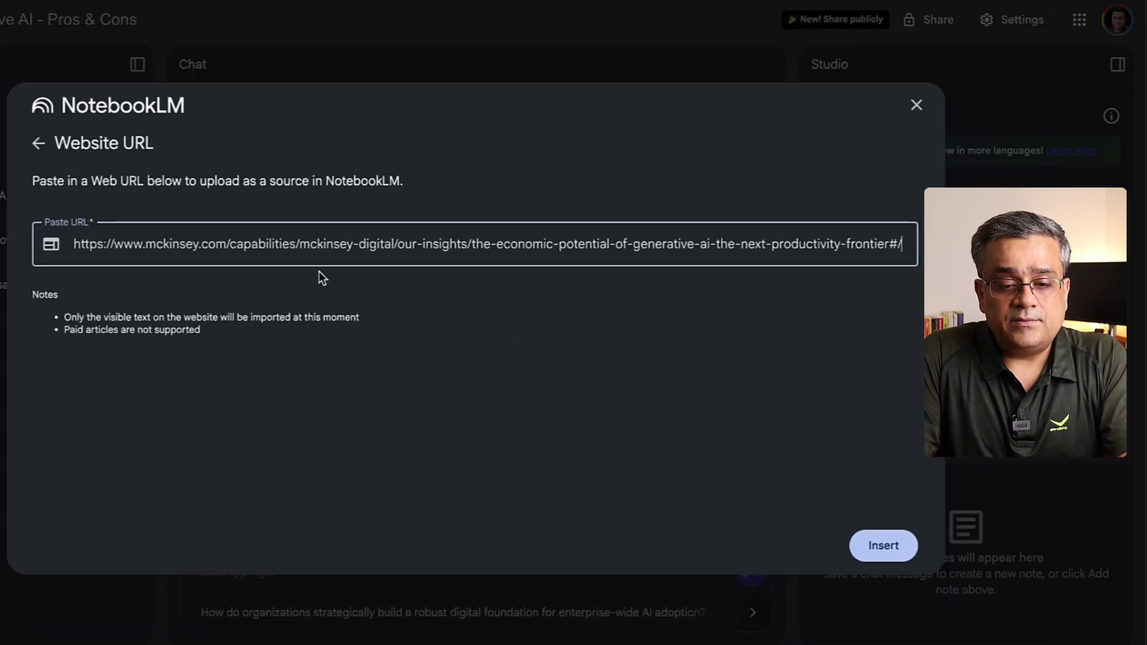
left_click(875, 551)
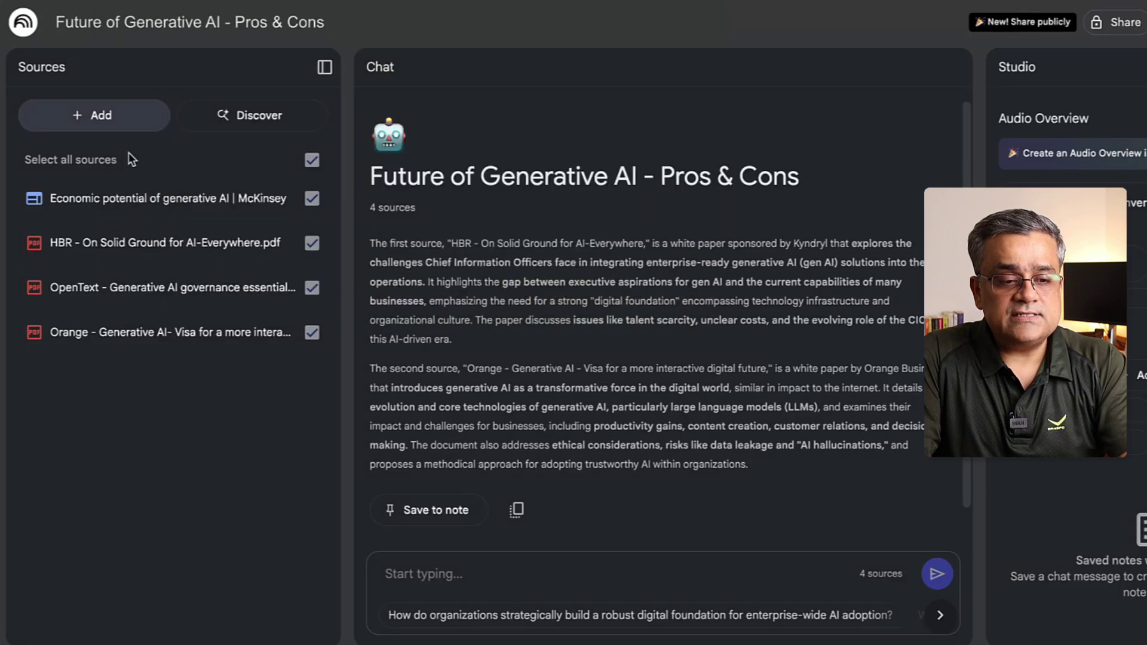
left_click(119, 117)
left_click(565, 527)
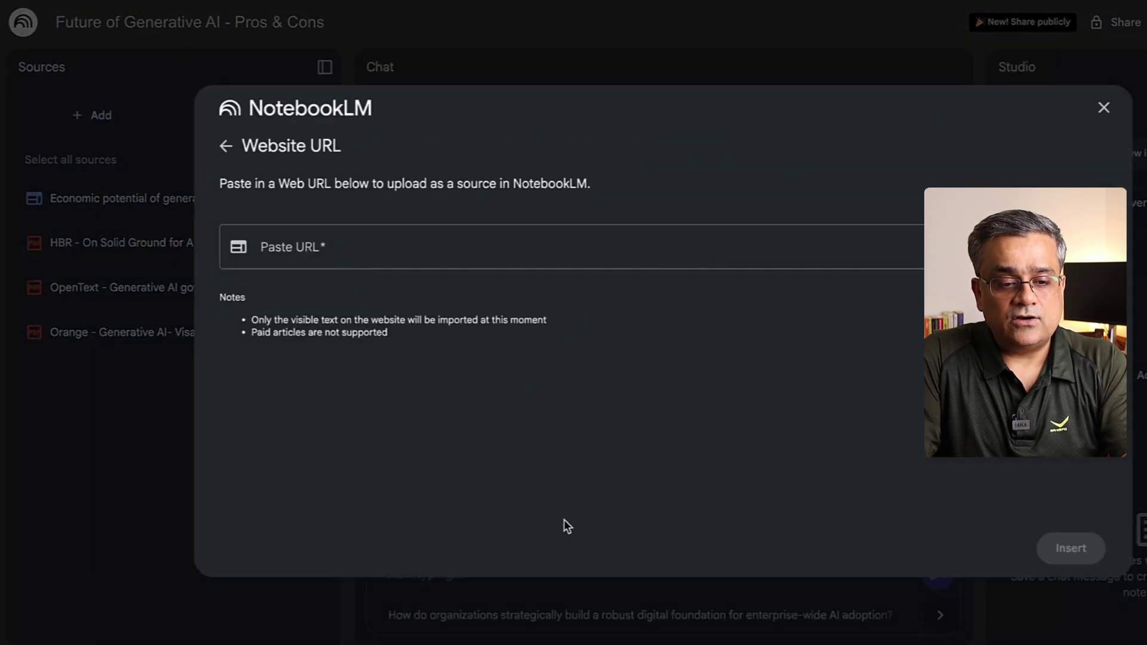
left_click(545, 245)
type("https://www.cognizant.com/us/en/generative-ai-future-of-work")
left_click(1069, 551)
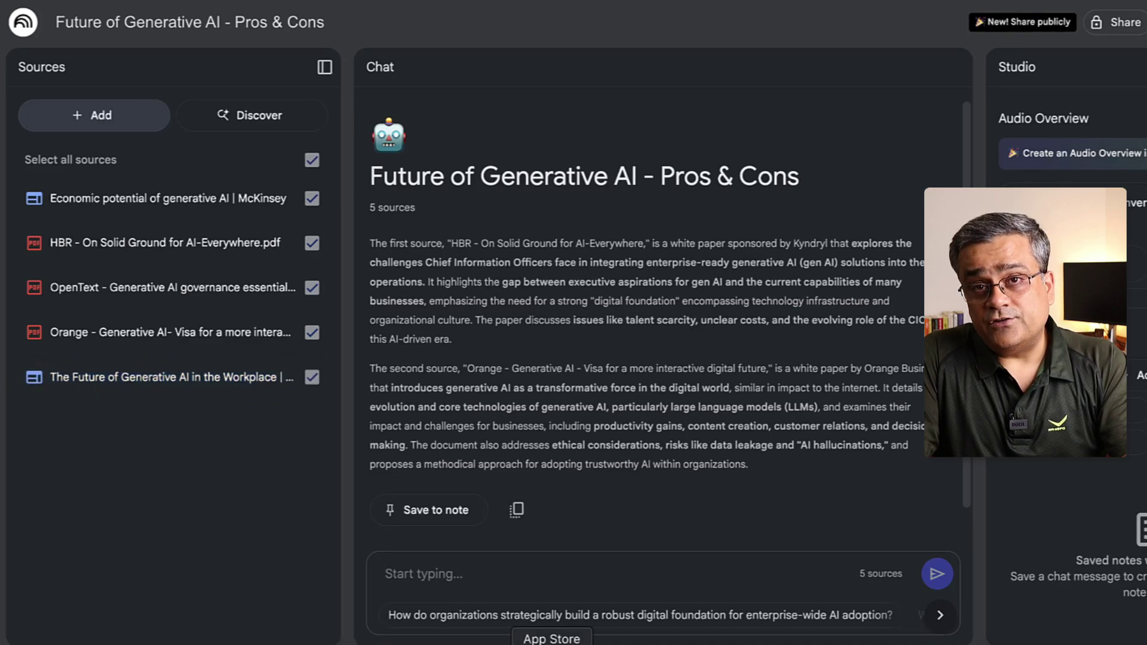
Add the first YouTube video link as a source.
key("ctrl+Up")
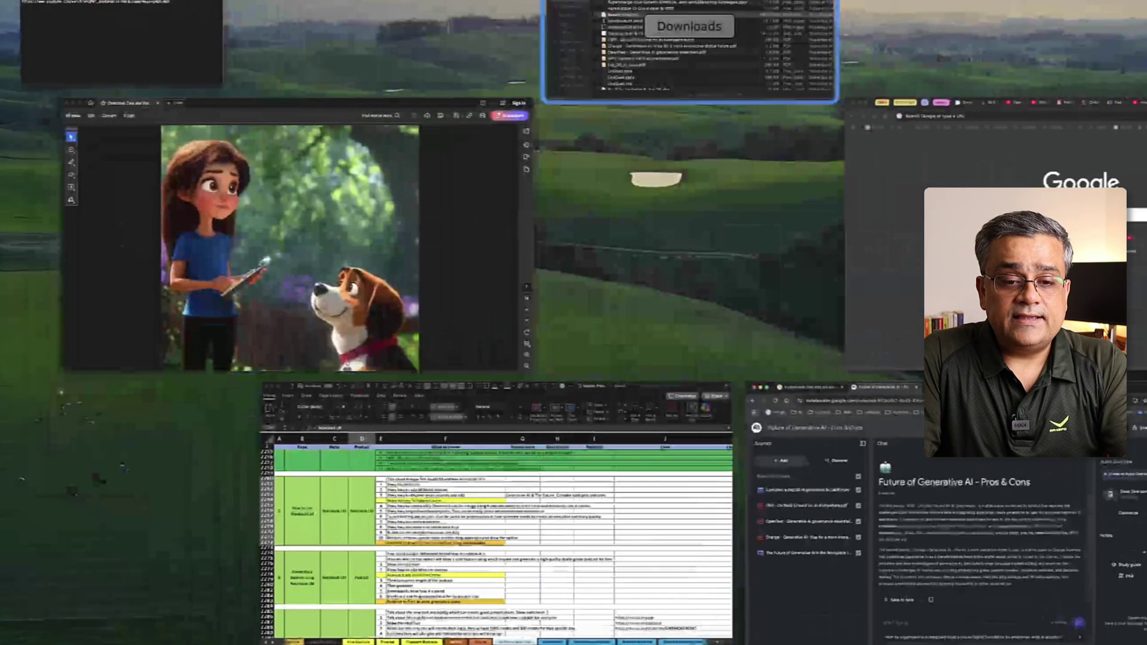
key("ctrl+Up")
left_click(657, 527)
left_click(429, 234)
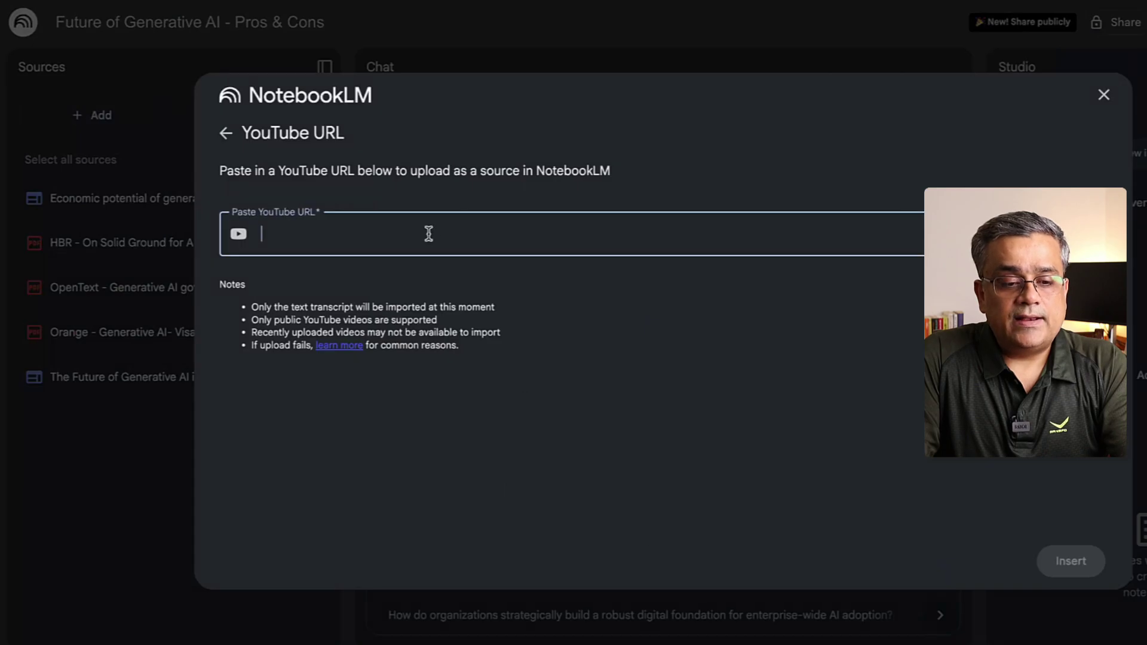
type("https://www.youtube.com/watch?v=b76gsOSkHB4&list=WL&index=2&t=15s&pp=gAQBiAQB0gcJCbEJAYcqIYzv")
left_click(1068, 573)
Copy the next YouTube link from the links file and add it as a video source.
key("ctrl+Up")
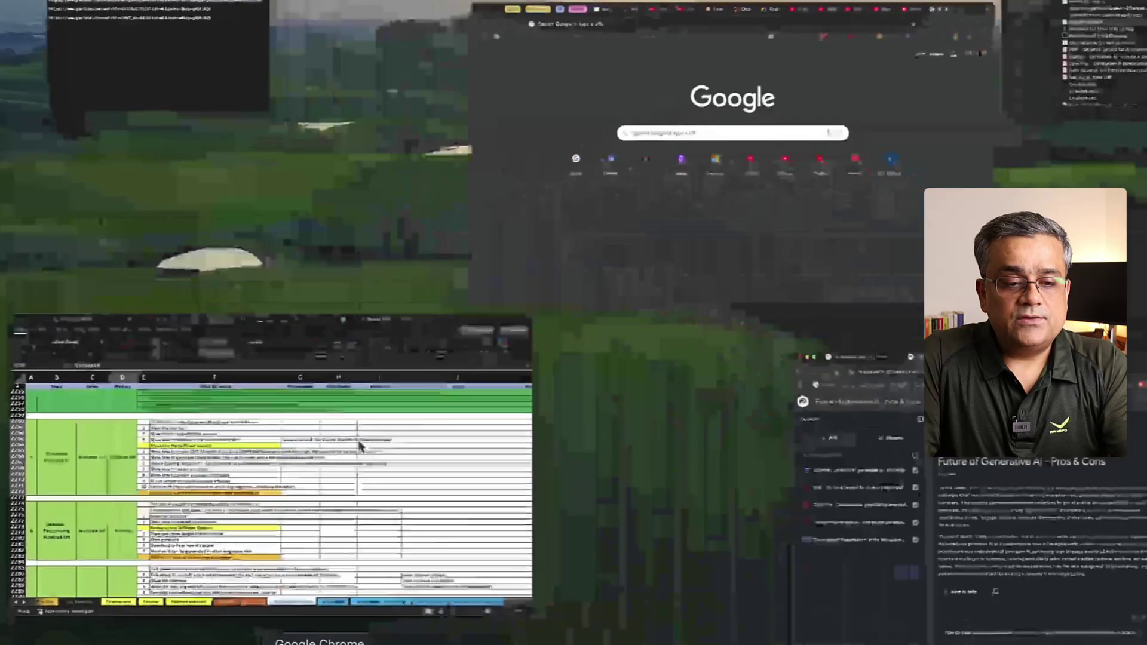
left_click(233, 123)
triple_click(493, 60)
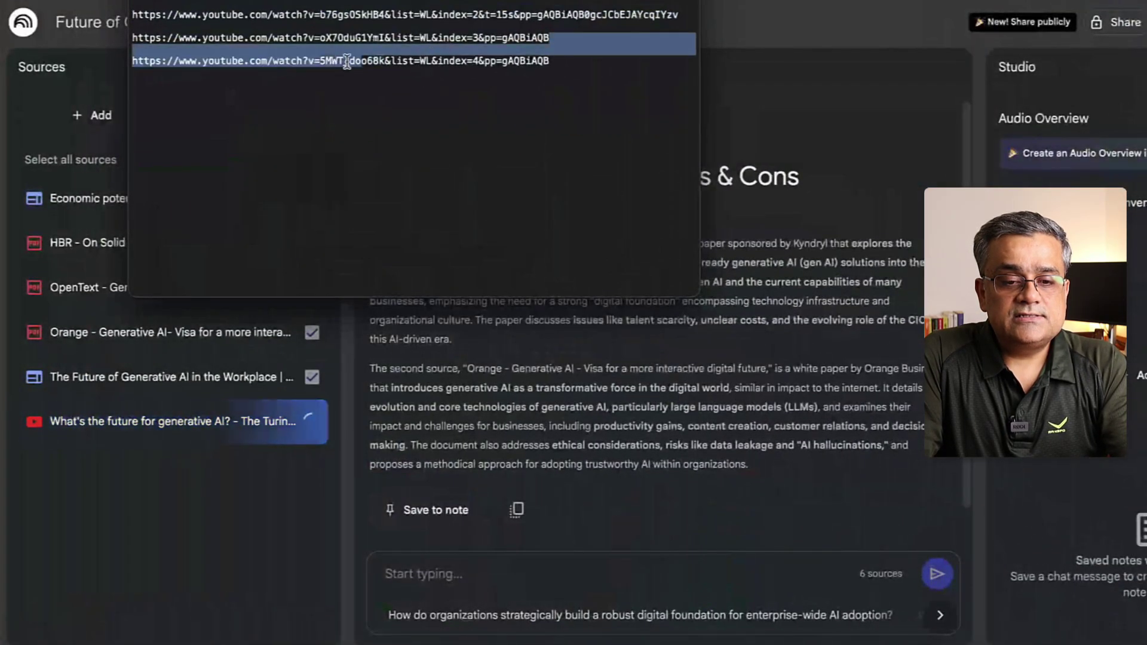
key("super+c")
key("super+Tab")
left_click(105, 114)
left_click(654, 527)
left_click(501, 228)
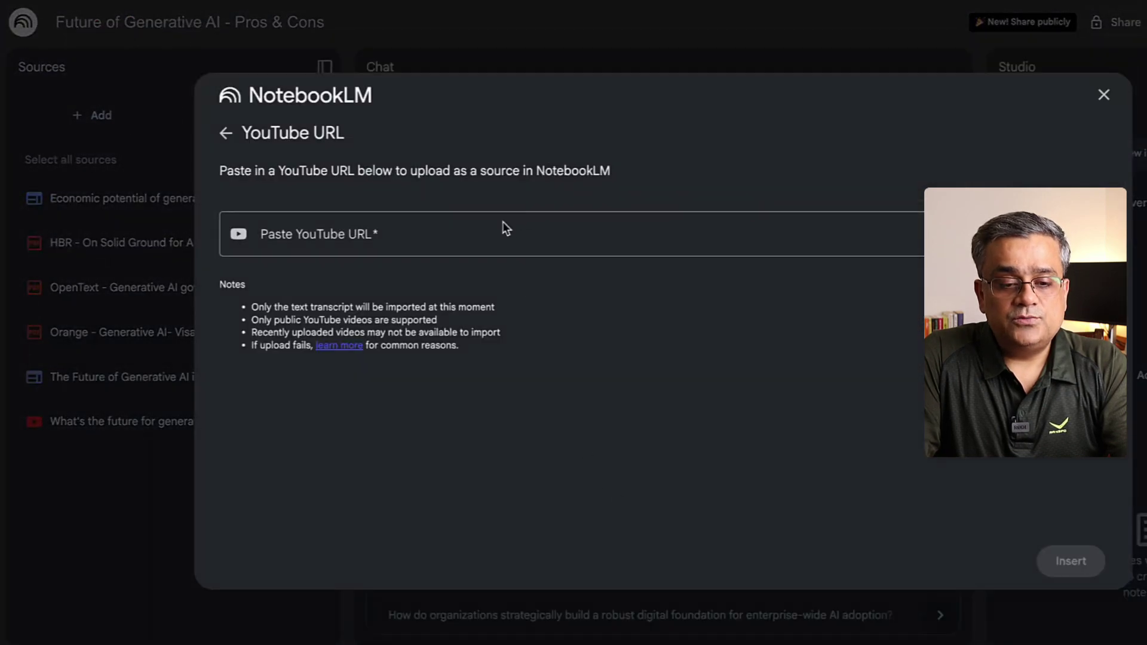
key("super+v")
left_click(1069, 571)
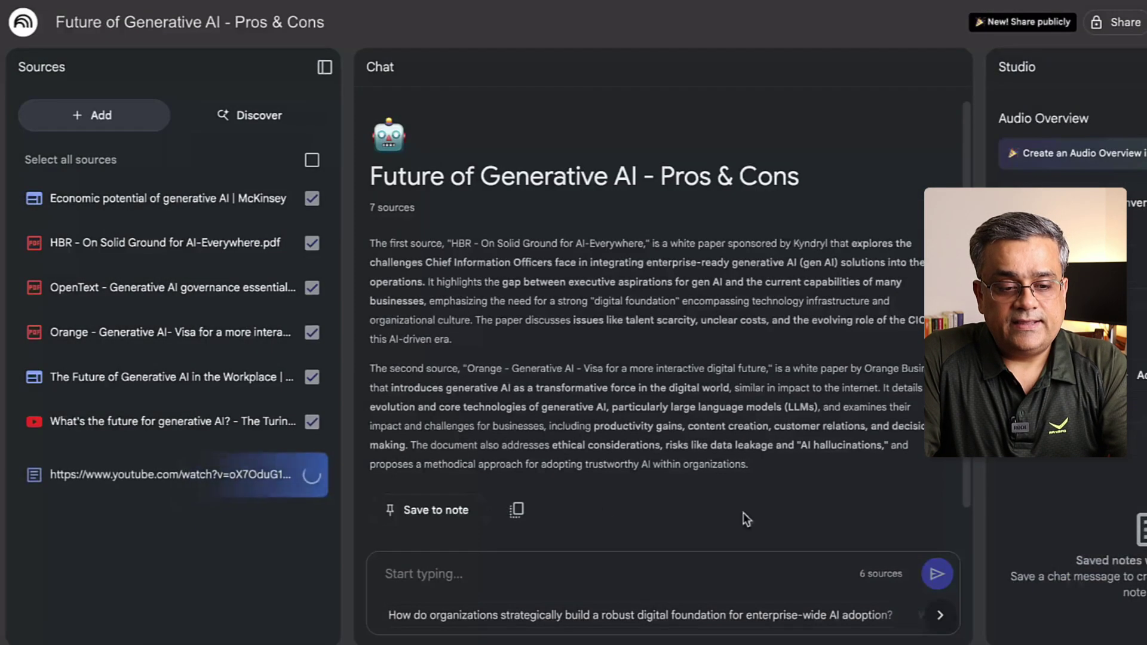
Add one more YouTube video as a source, bringing the notebook to eight sources.
left_click(101, 115)
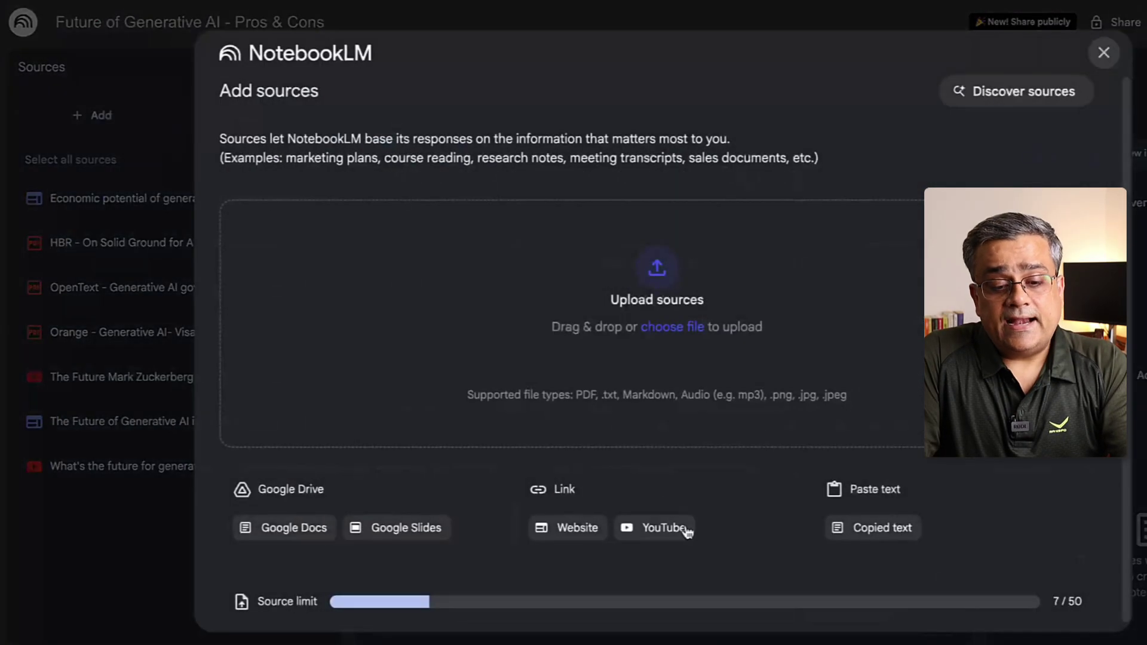
left_click(648, 528)
left_click(390, 227)
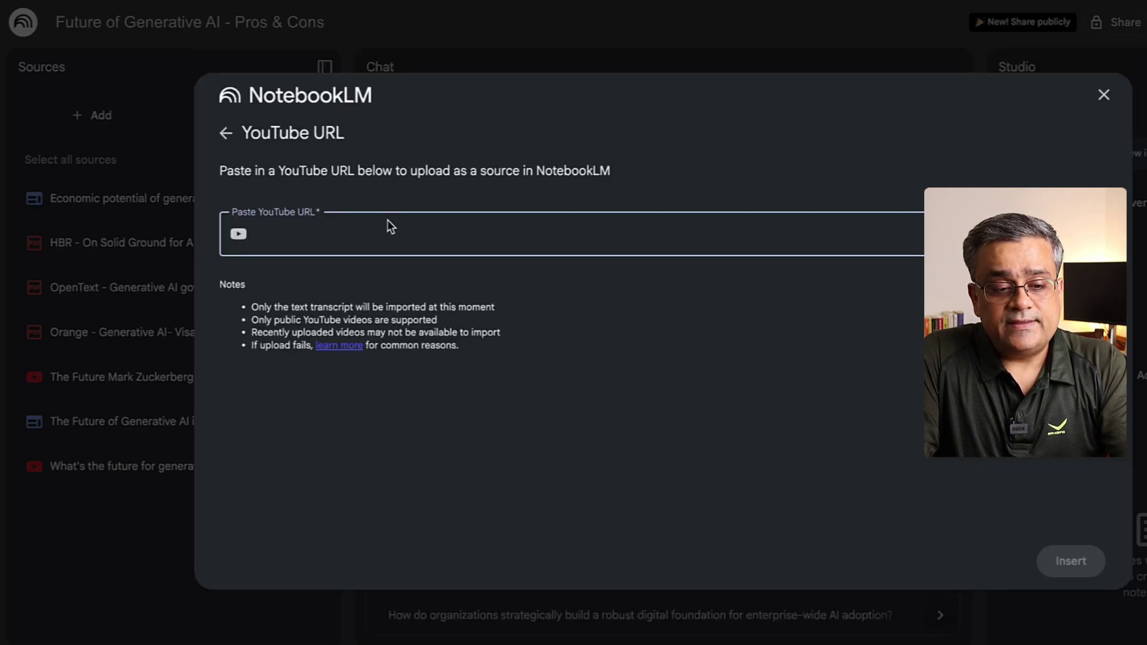
key("super+v")
left_click(1071, 561)
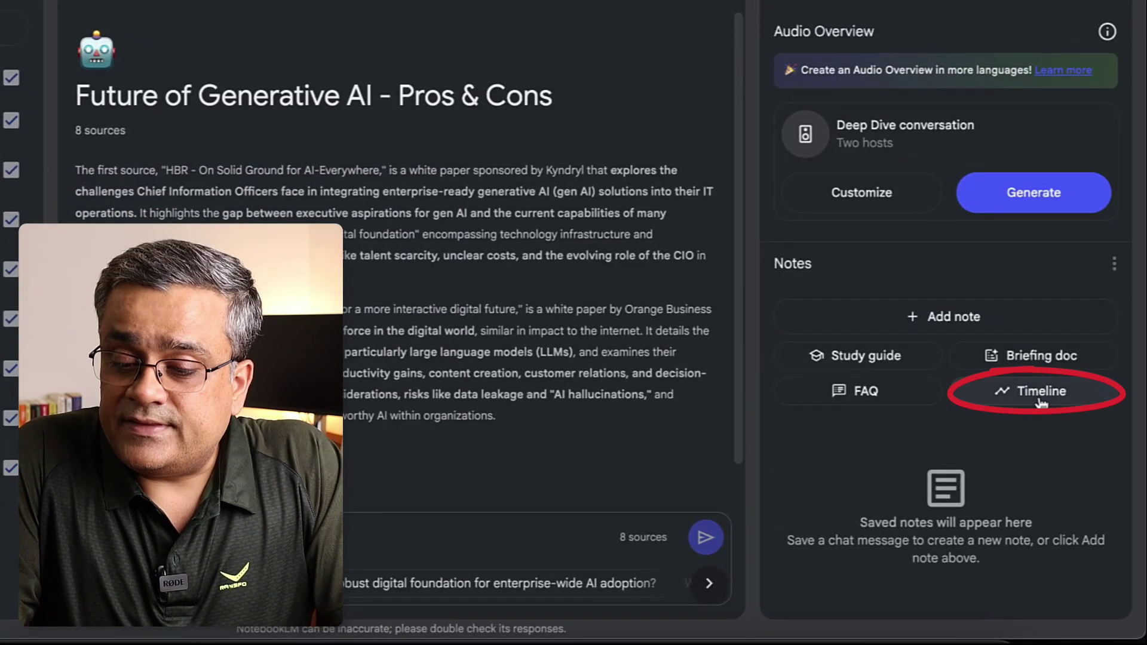
Generate the Timeline note 'The Trajectory of Generative AI' and open it.
left_click(1040, 404)
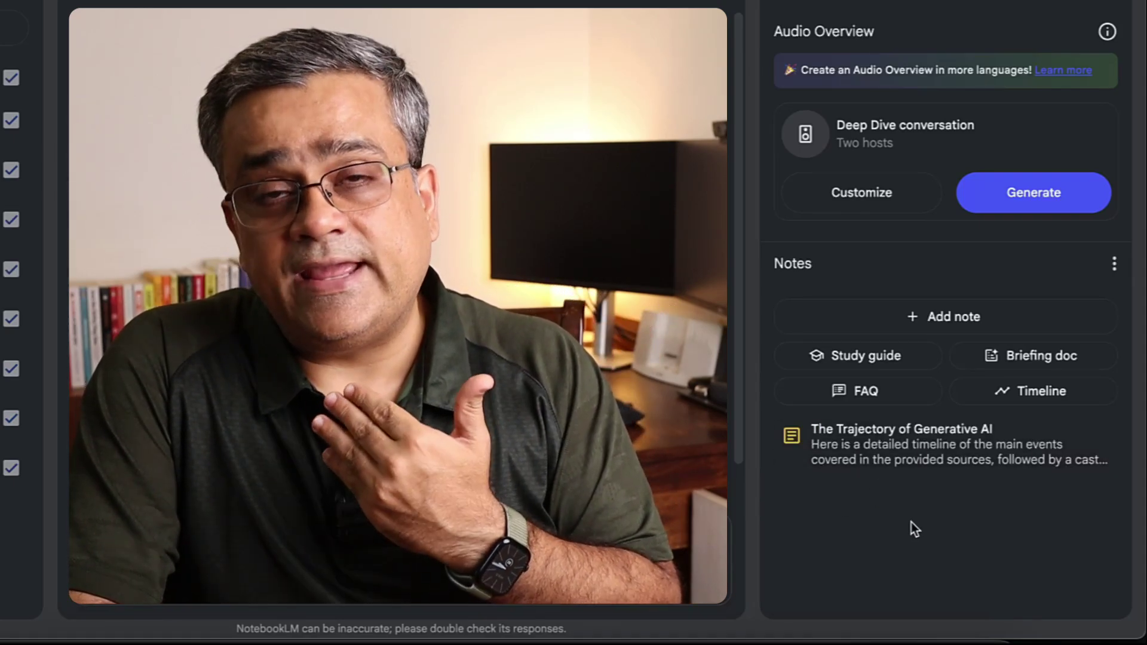
left_click(860, 451)
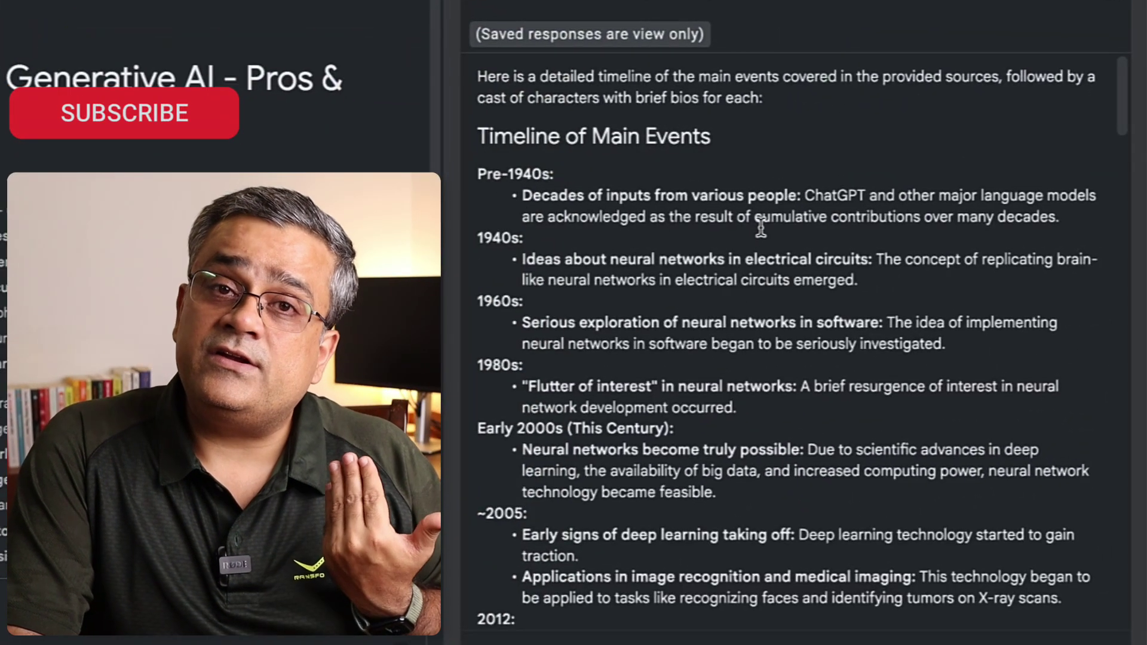
Scroll through the timeline of main events down to the Cast of Characters section.
scroll(528, 323, "down", 10)
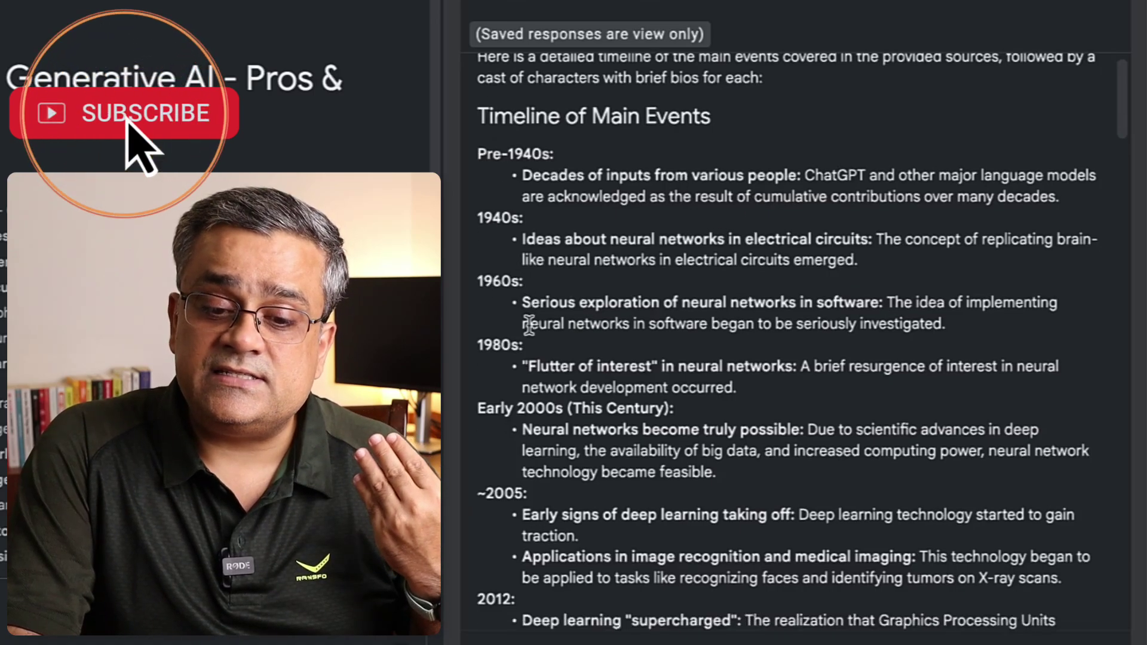
scroll(528, 322, "down", 8)
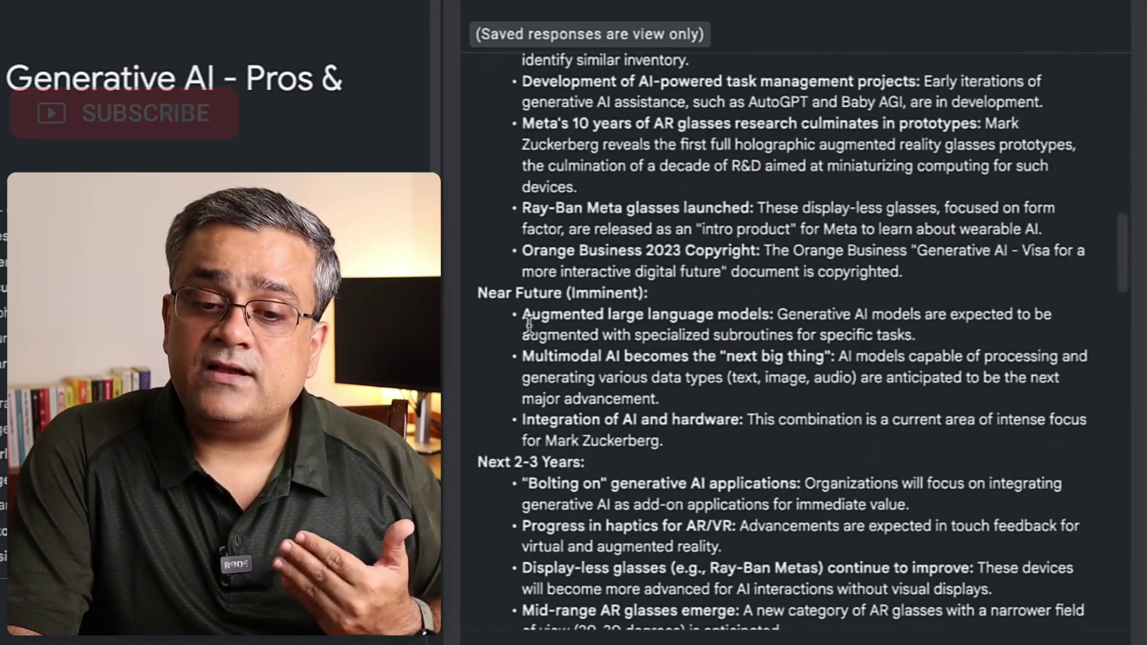
scroll(528, 323, "down", 4)
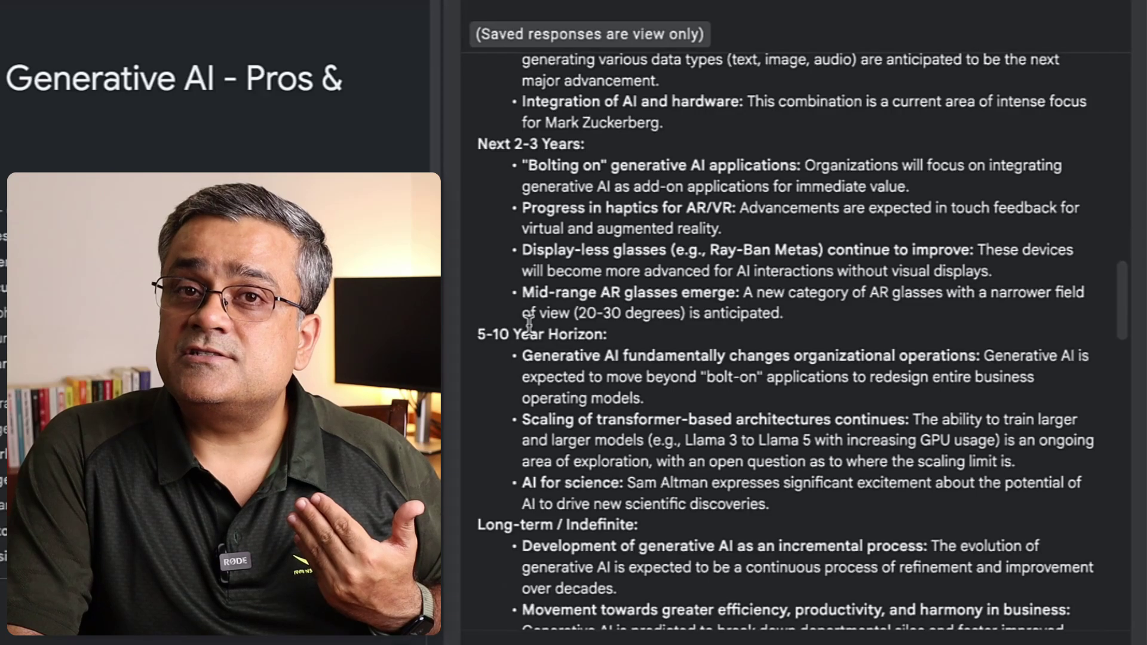
scroll(528, 322, "down", 8)
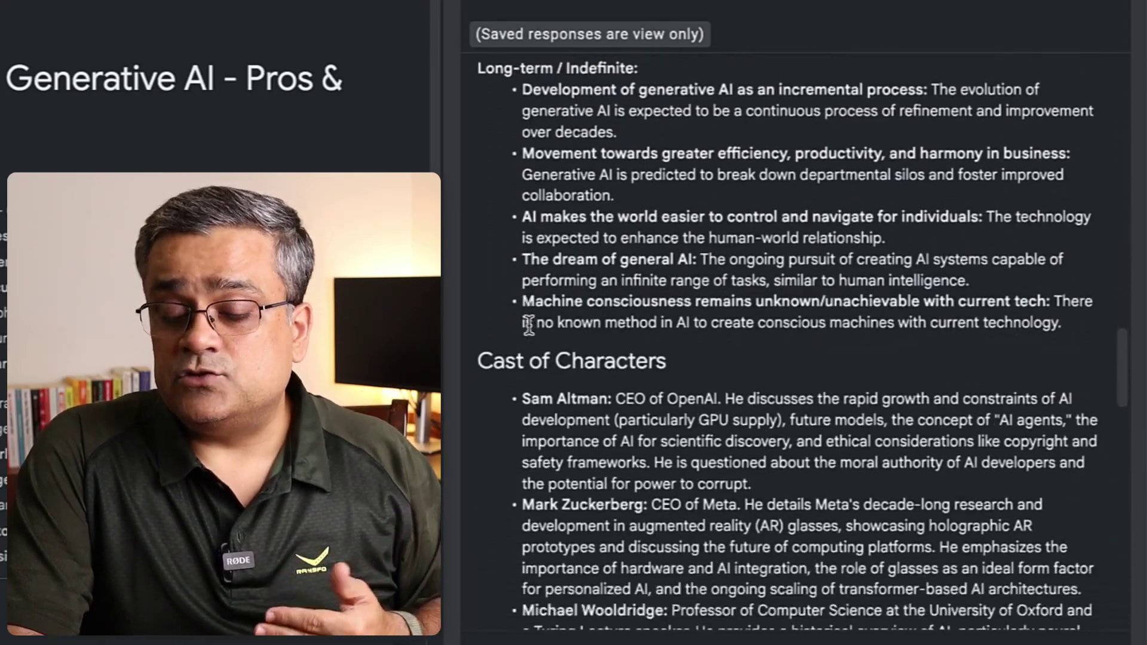
scroll(528, 326, "down", 1)
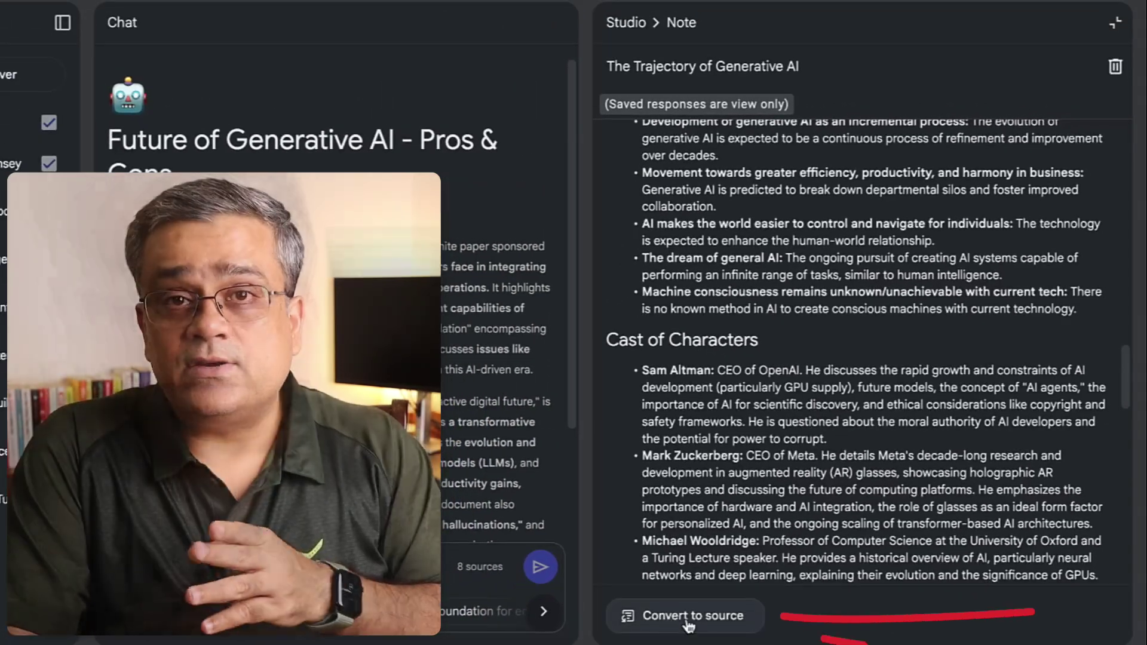
Convert the timeline note into a source and collapse it back to the Notes list.
left_click(689, 618)
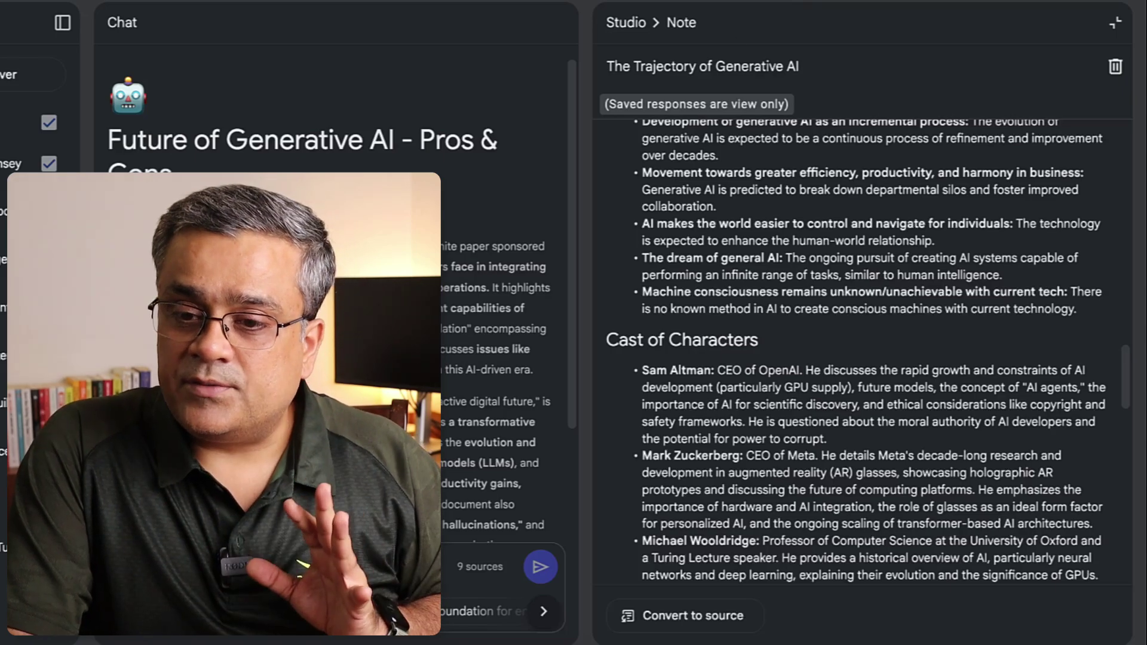
left_click(1114, 25)
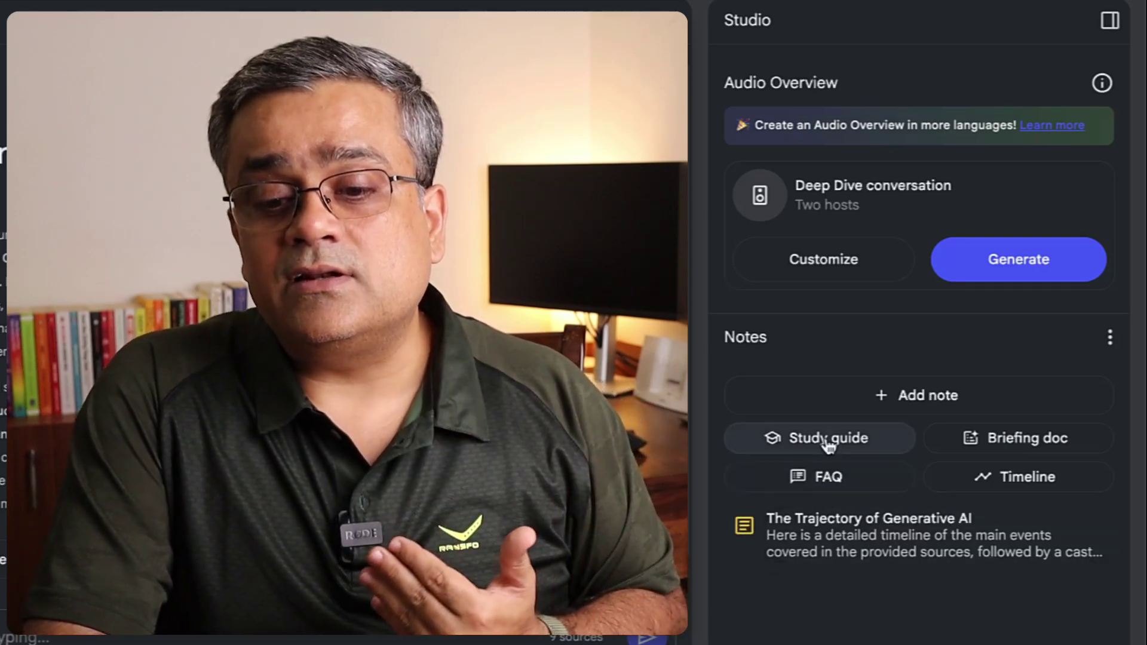
Generate the study guide note 'Generative AI: A Comprehensive Study Guide' from the nine sources.
left_click(828, 442)
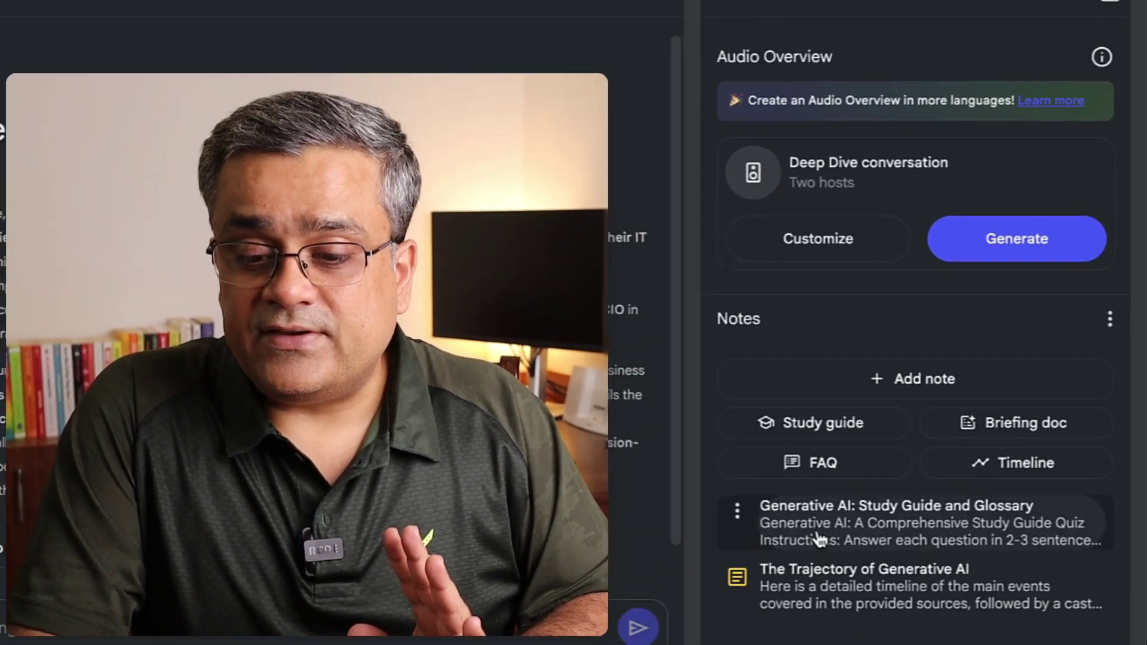
Open the study guide and scroll through its quiz, answer key, essay questions and glossary.
left_click(819, 540)
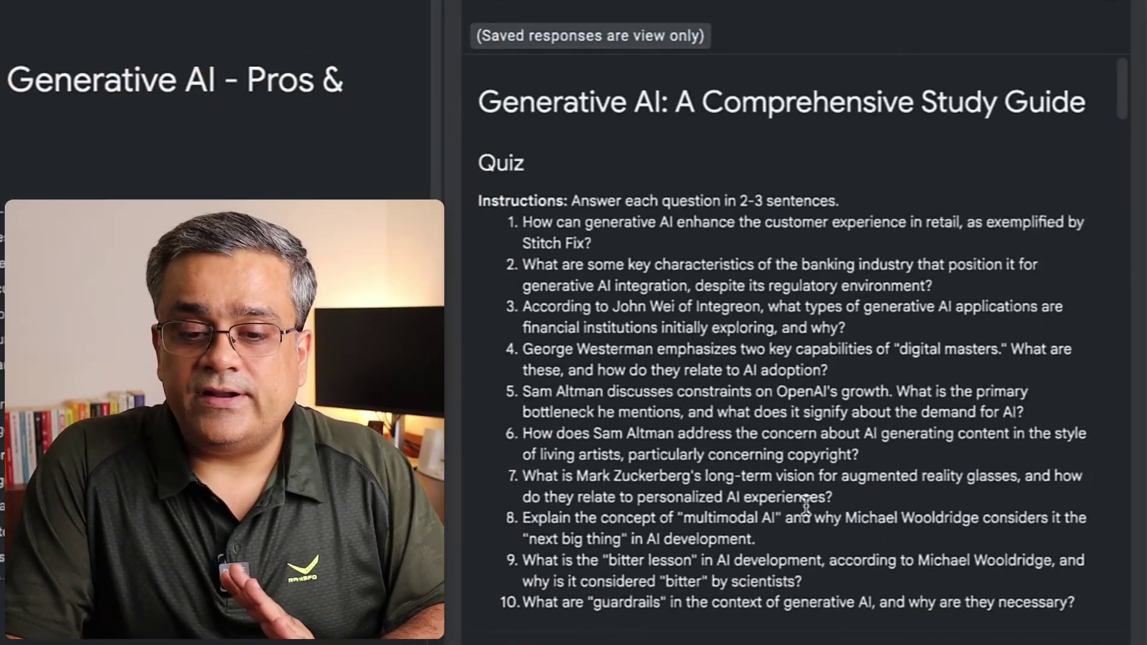
scroll(804, 322, "down", 1)
scroll(804, 323, "down", 12)
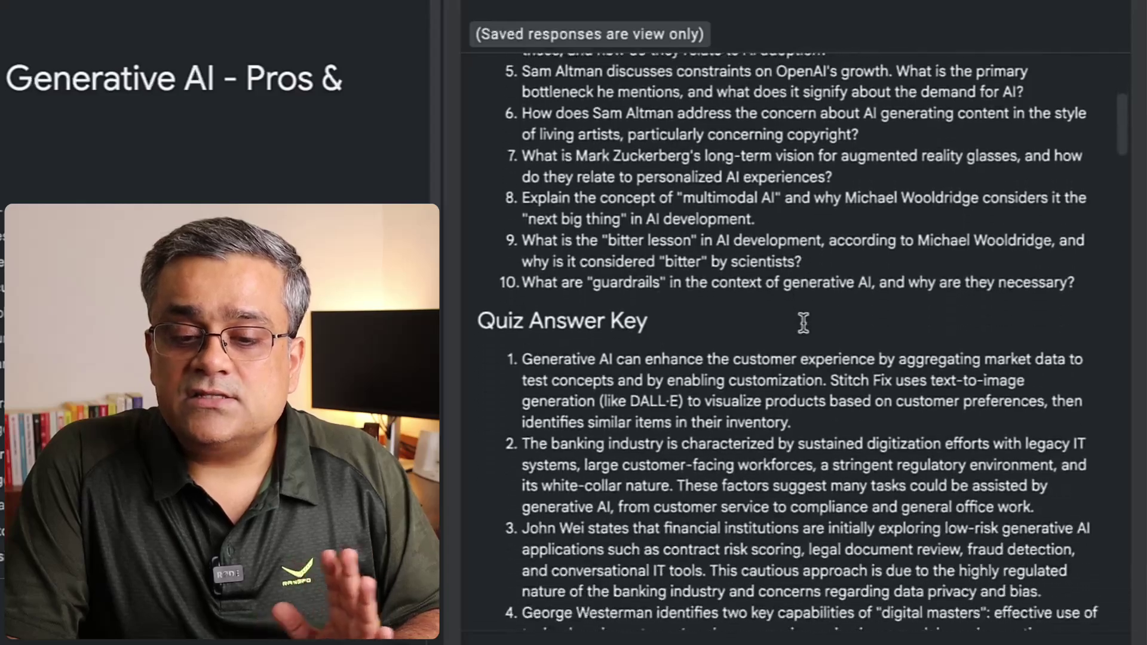
scroll(804, 323, "down", 12)
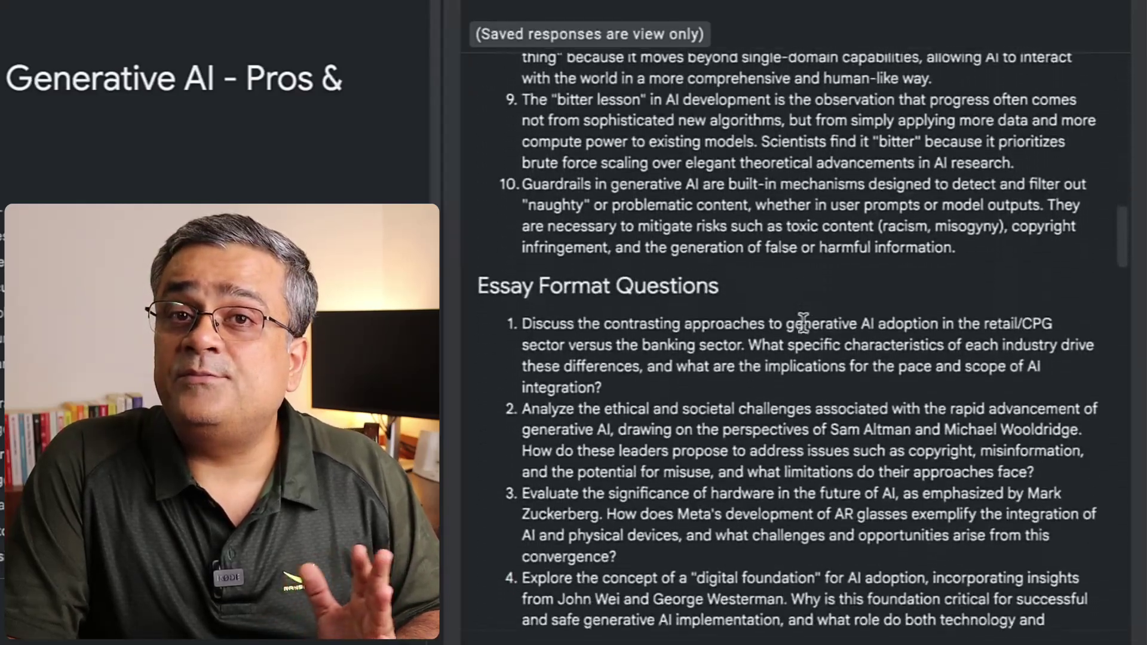
scroll(804, 323, "down", 20)
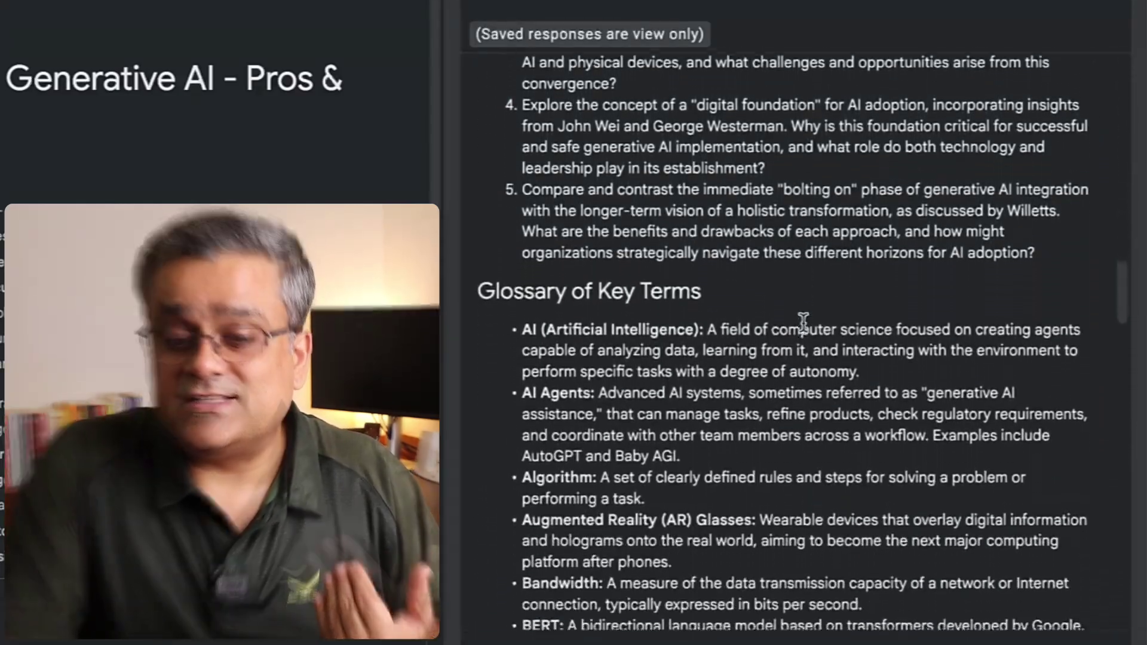
scroll(710, 271, "up", 15)
scroll(710, 270, "up", 20)
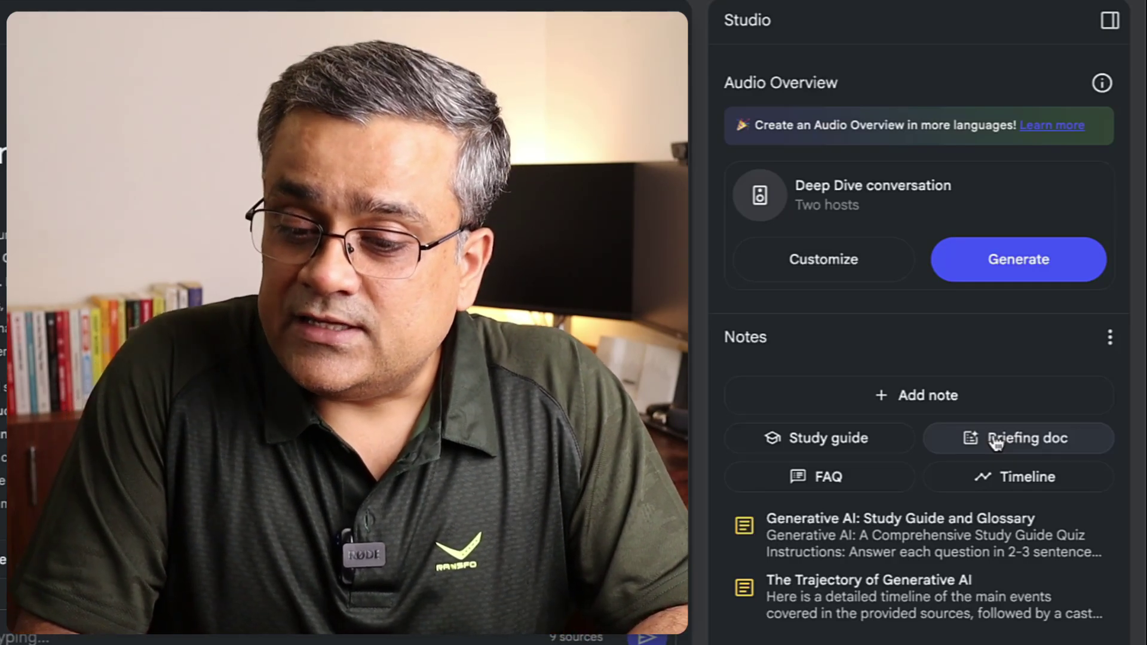
Create the briefing doc note 'Generative AI: Promise, Peril, and Progress' from the Notes section.
left_click(1009, 445)
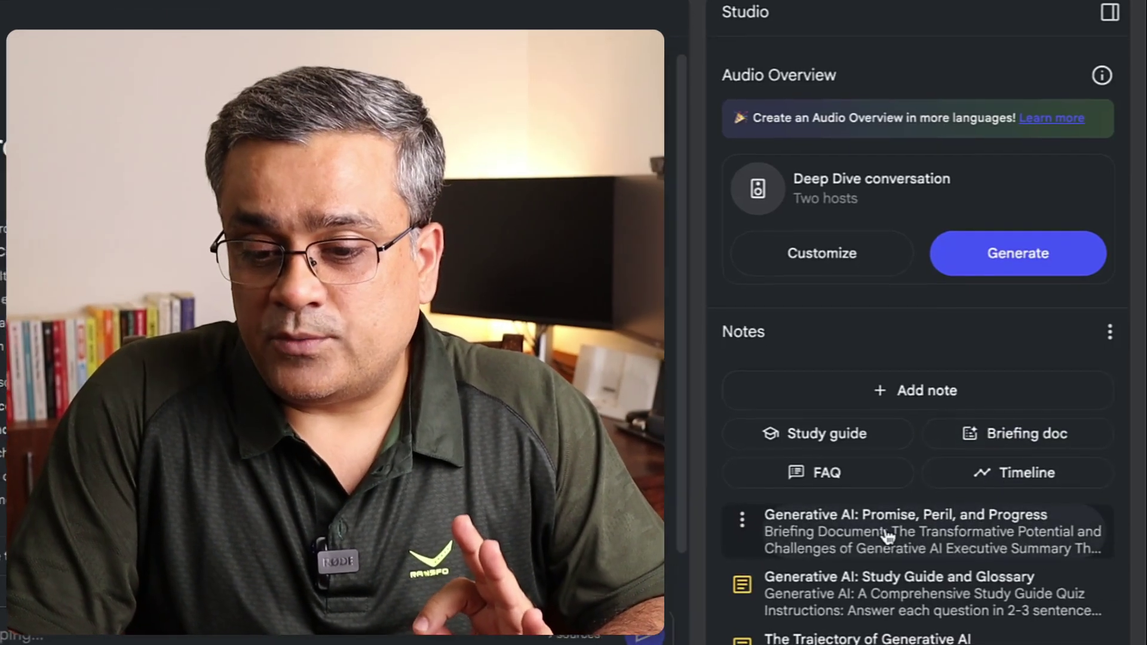
Open the briefing document note and read it through to its conclusion.
left_click(890, 540)
scroll(894, 274, "down", 15)
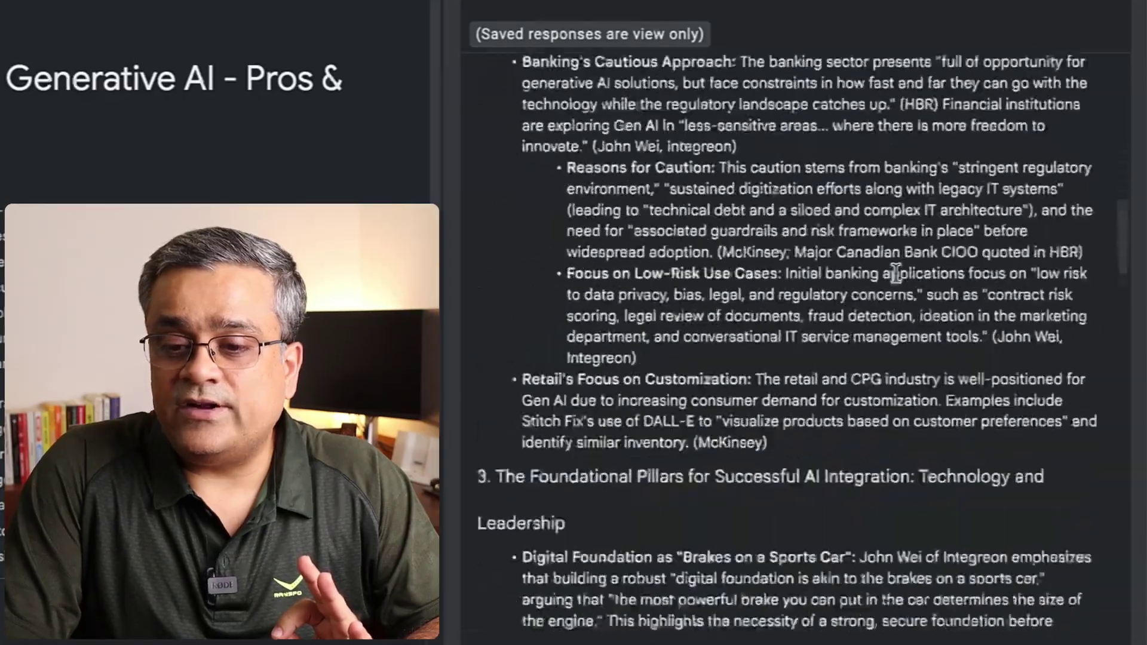
scroll(894, 273, "down", 20)
scroll(895, 274, "up", 15)
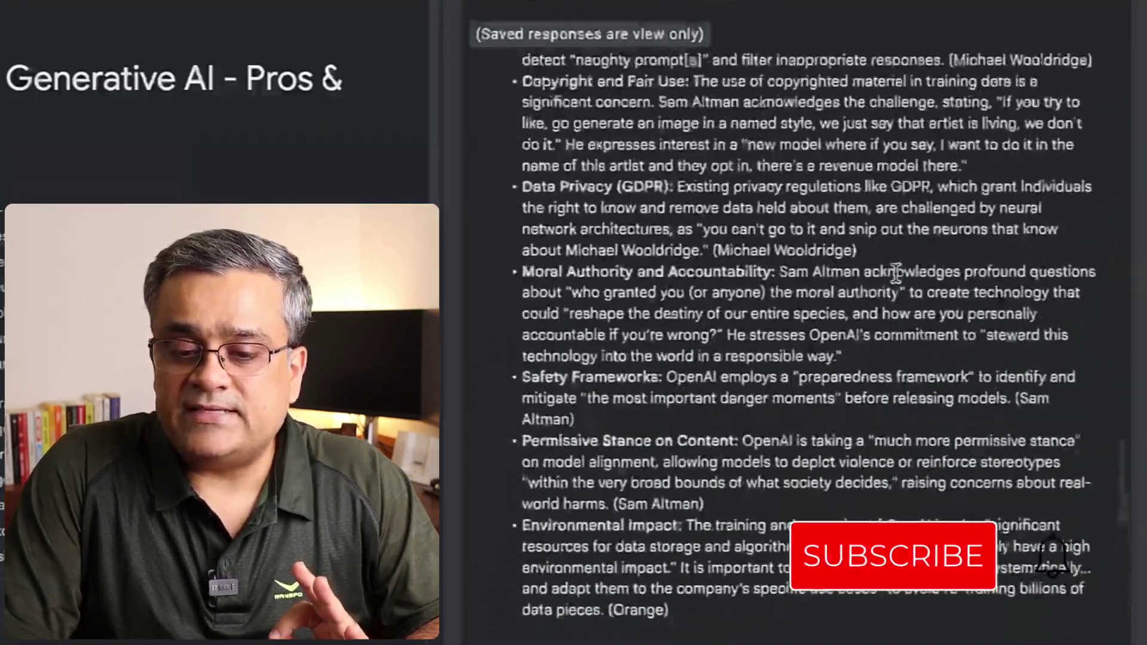
scroll(894, 274, "up", 20)
scroll(894, 273, "down", 3)
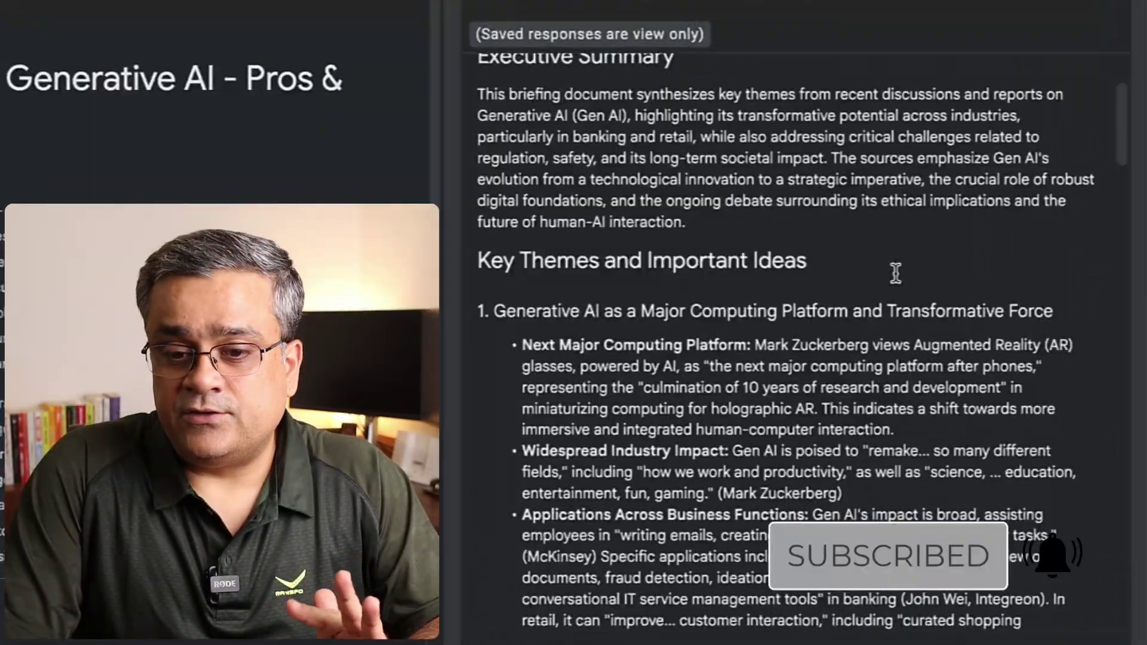
scroll(841, 185, "up", 1)
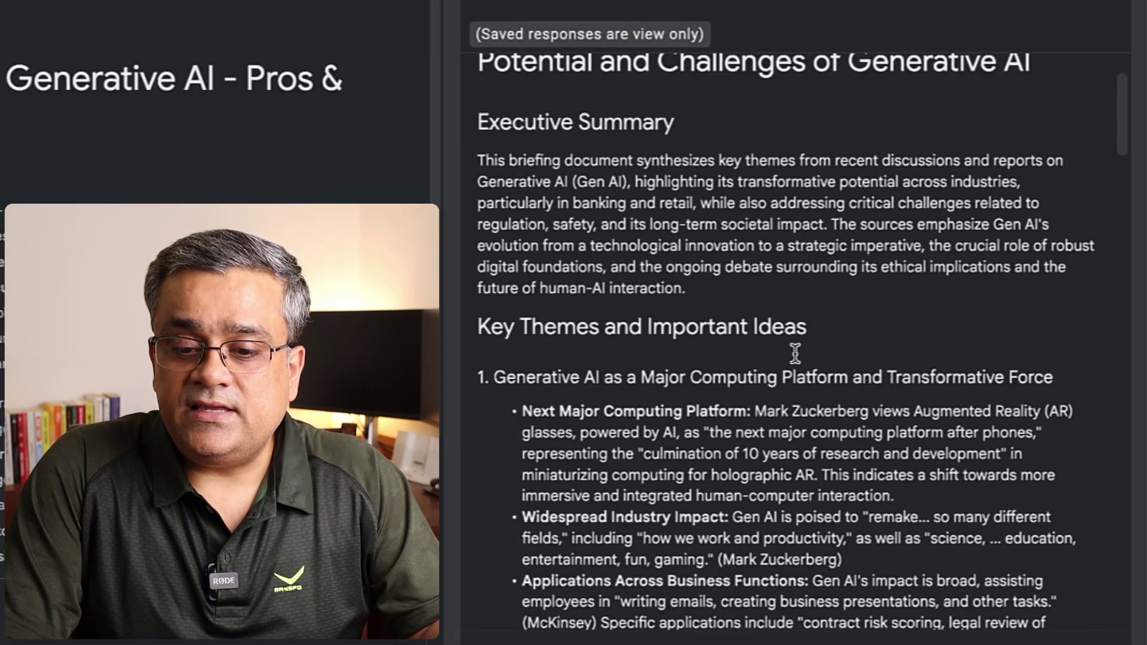
scroll(795, 354, "down", 12)
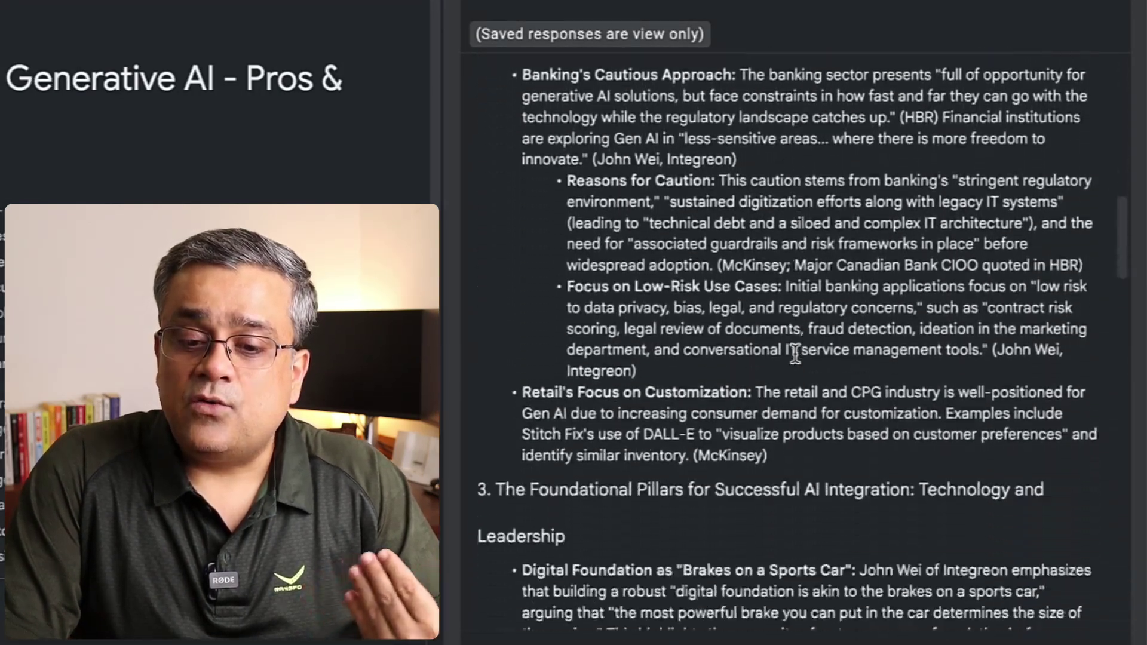
scroll(795, 354, "down", 20)
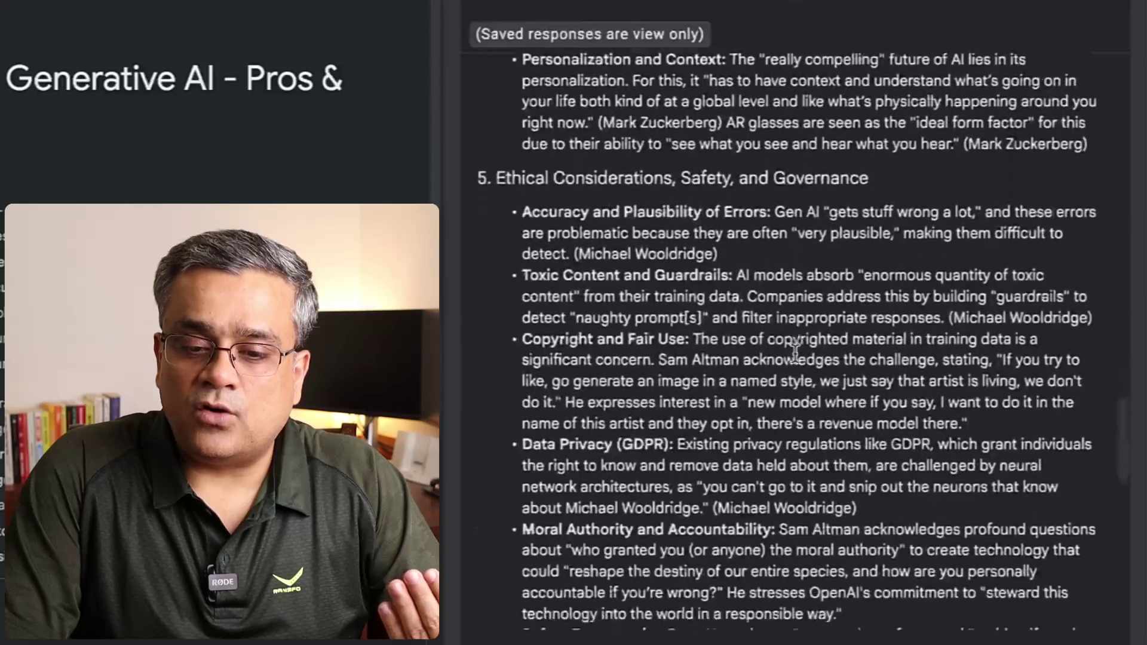
scroll(795, 354, "down", 16)
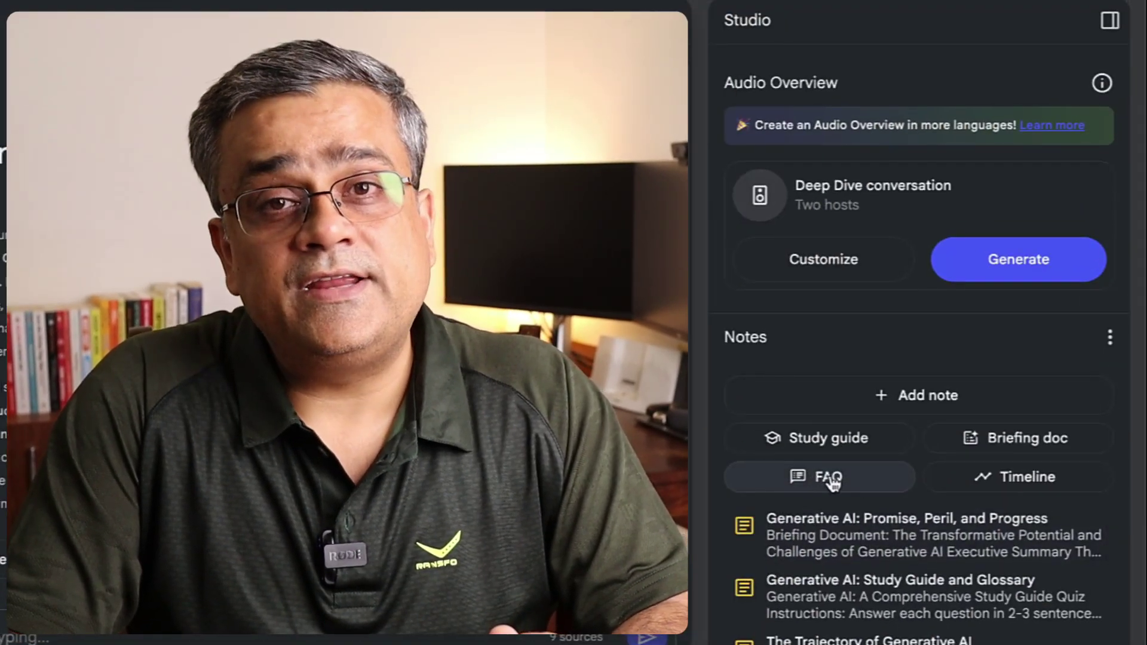
Generate the FAQ note 'The AI Revolution: Industries, Ethics, and the…' and scroll through its questions.
left_click(824, 478)
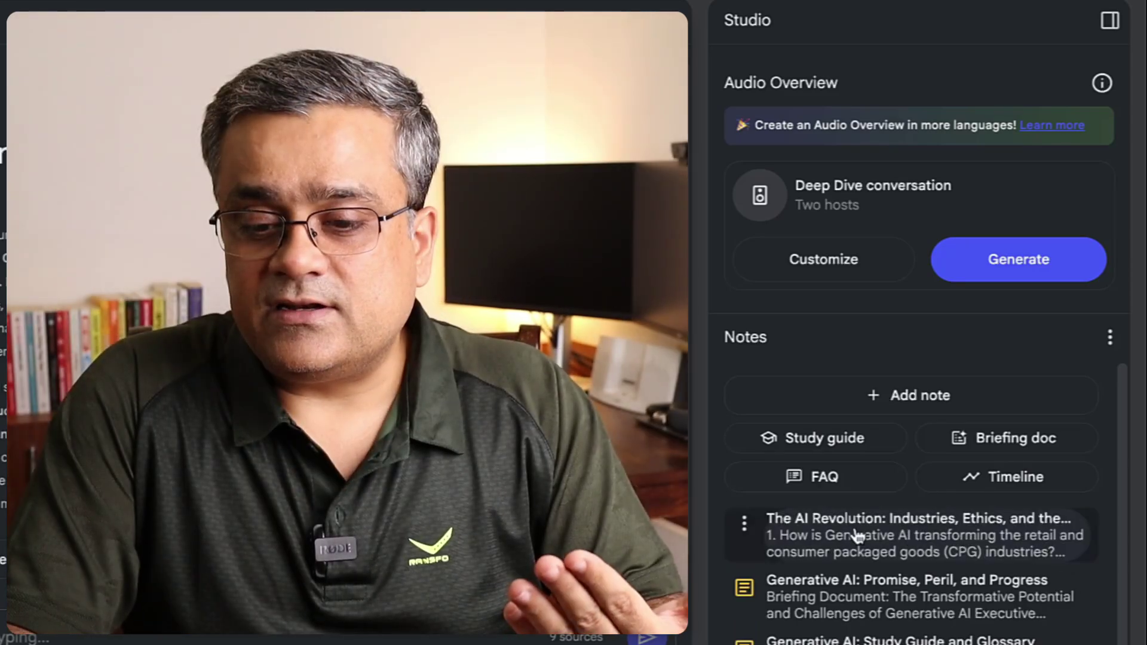
left_click(860, 537)
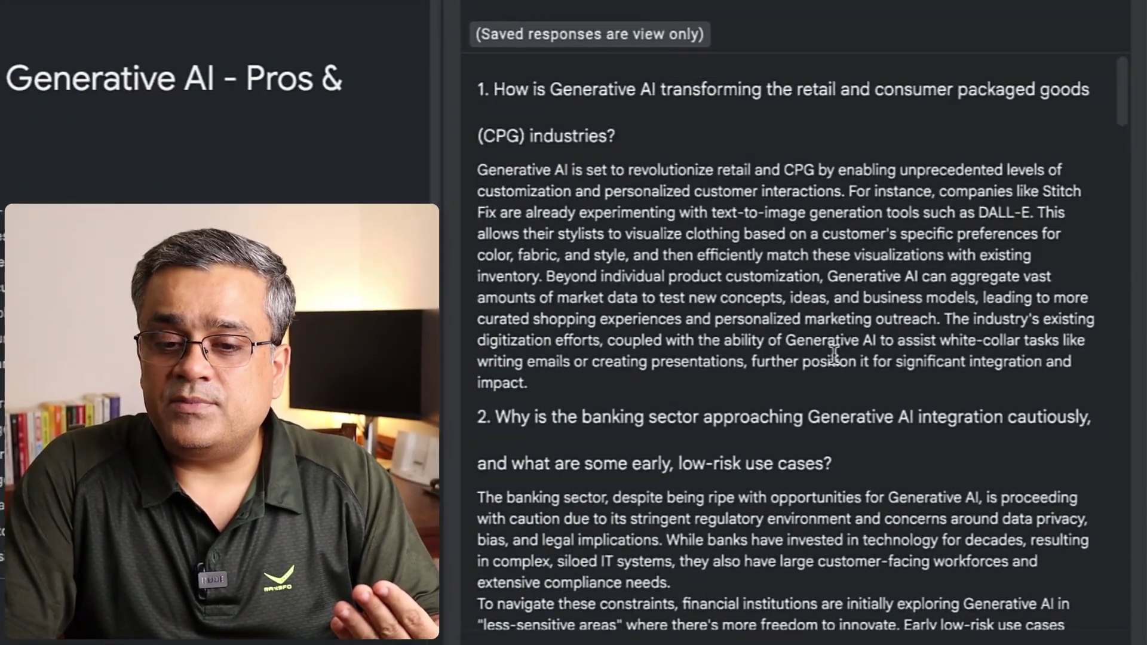
scroll(834, 355, "down", 15)
scroll(835, 356, "down", 20)
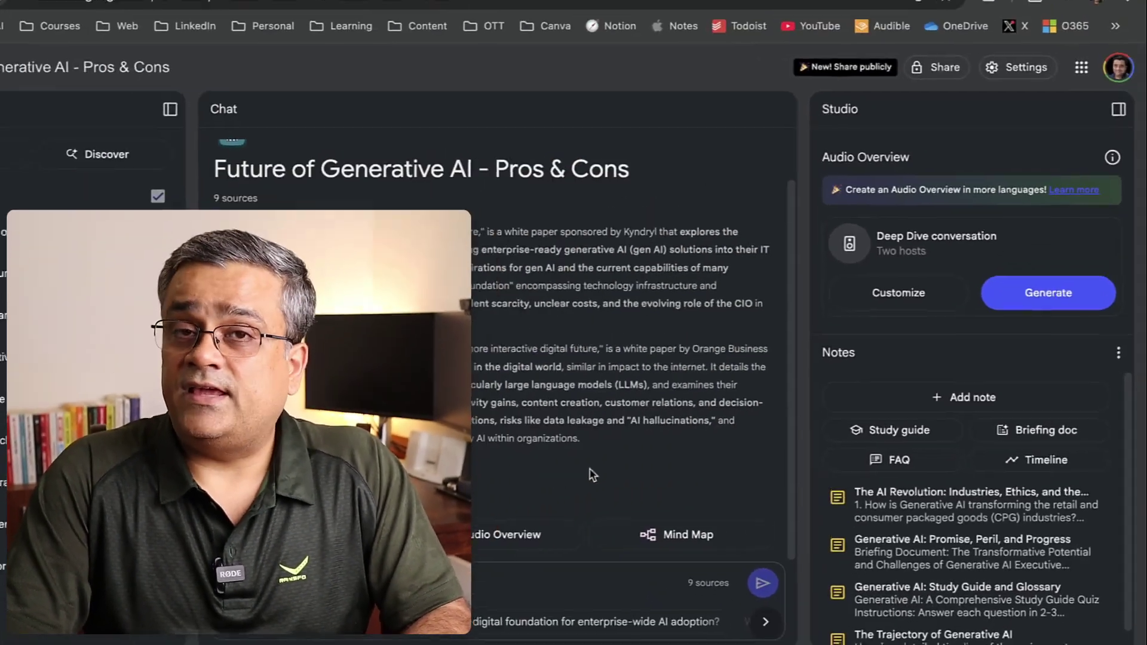
Generate 'The Generative AI Landscape' mind map and expand Definition & Core Concepts and Evolution, not Revolution (Technical).
left_click(663, 535)
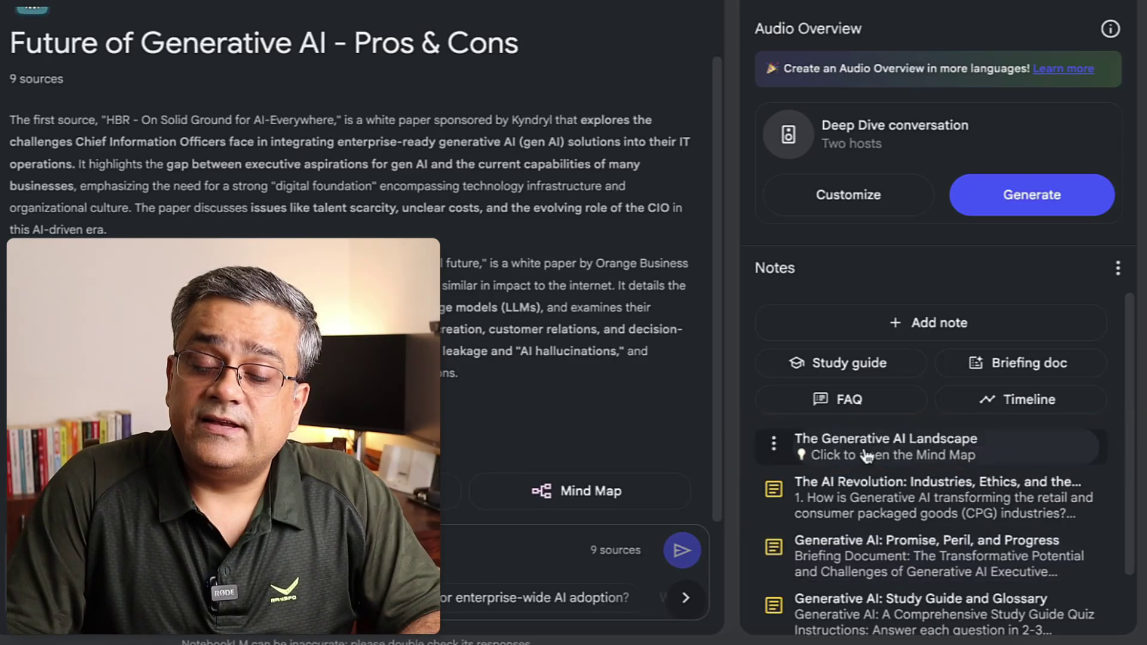
left_click(876, 454)
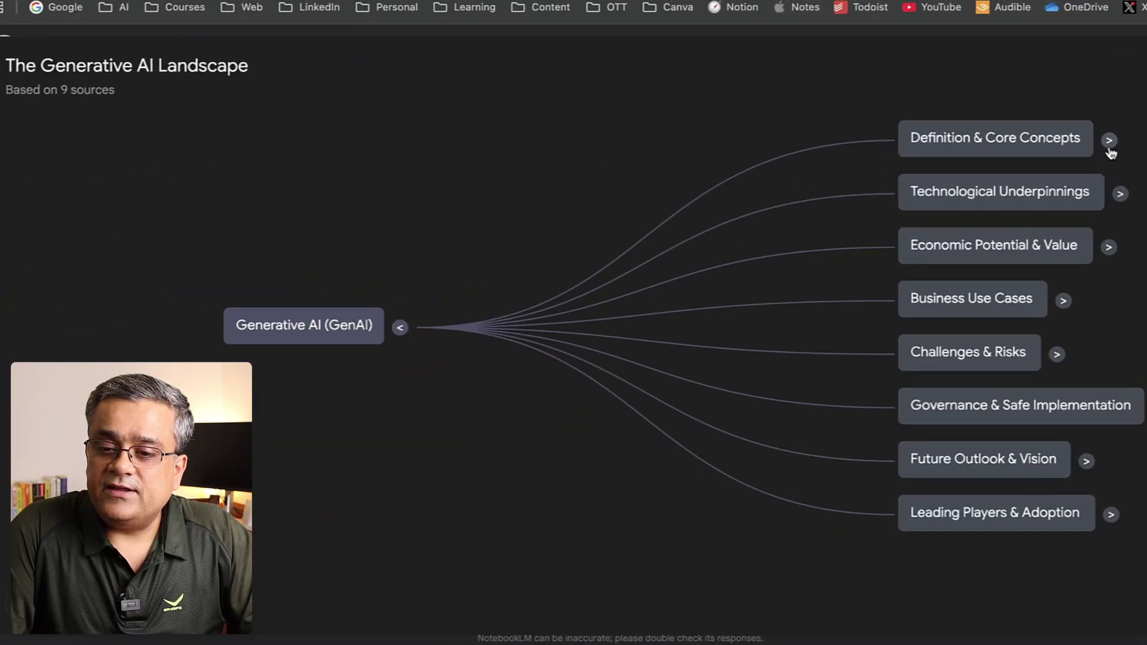
left_click(1109, 141)
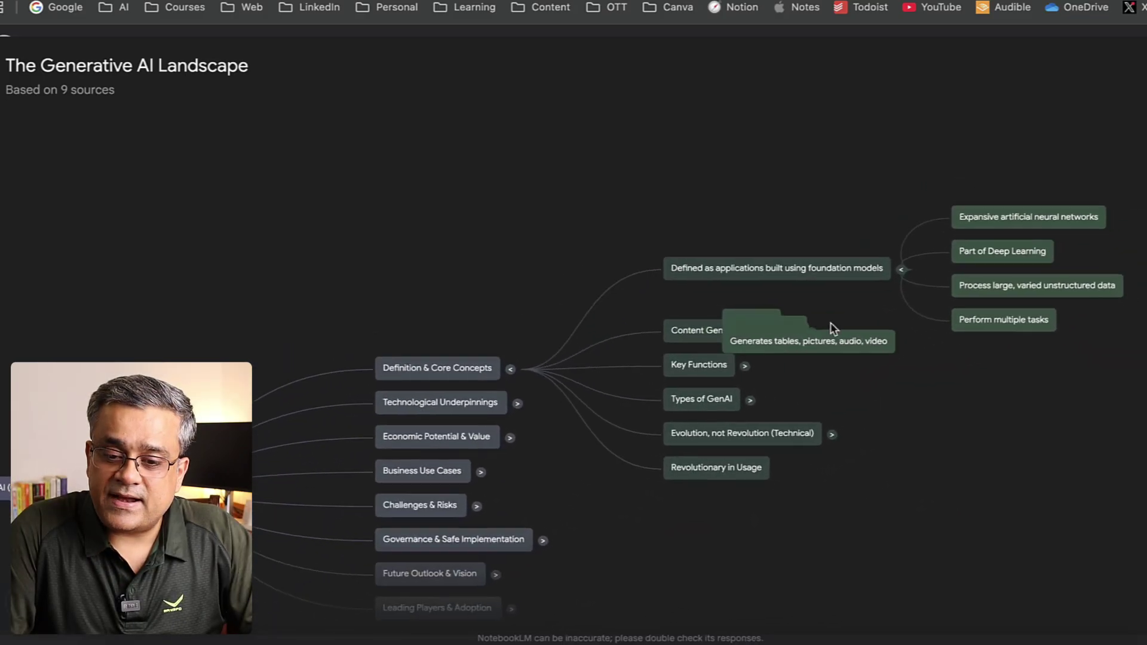
left_click(643, 440)
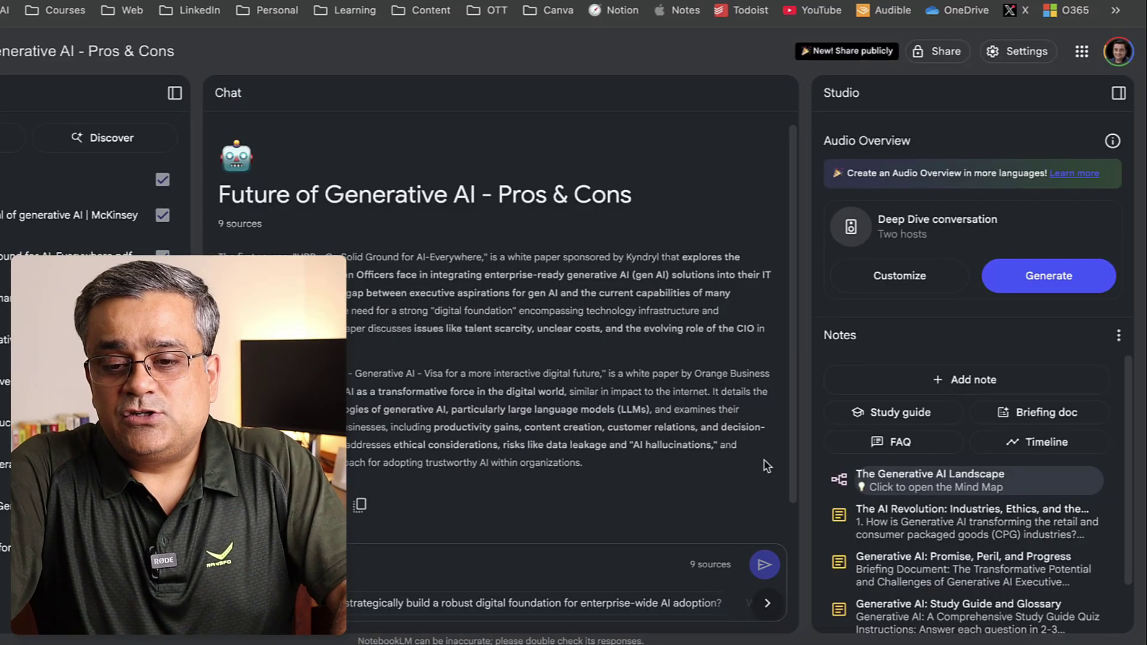
Start generating a Deep Dive Audio Overview from all 9 sources.
scroll(765, 465, "down", 1)
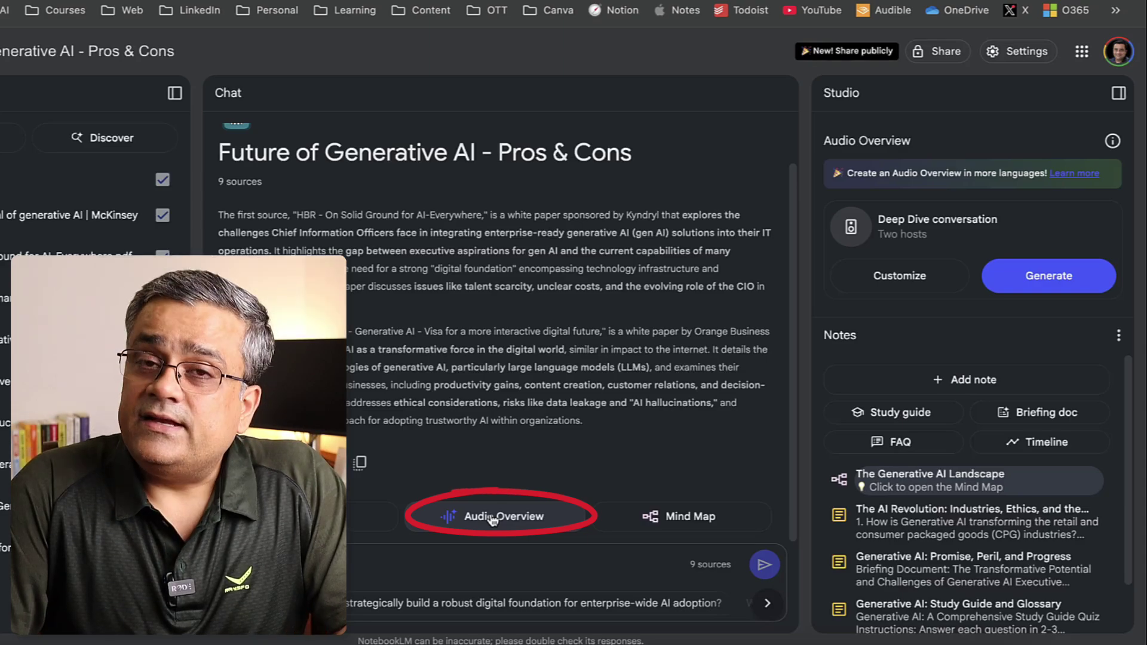
left_click(493, 518)
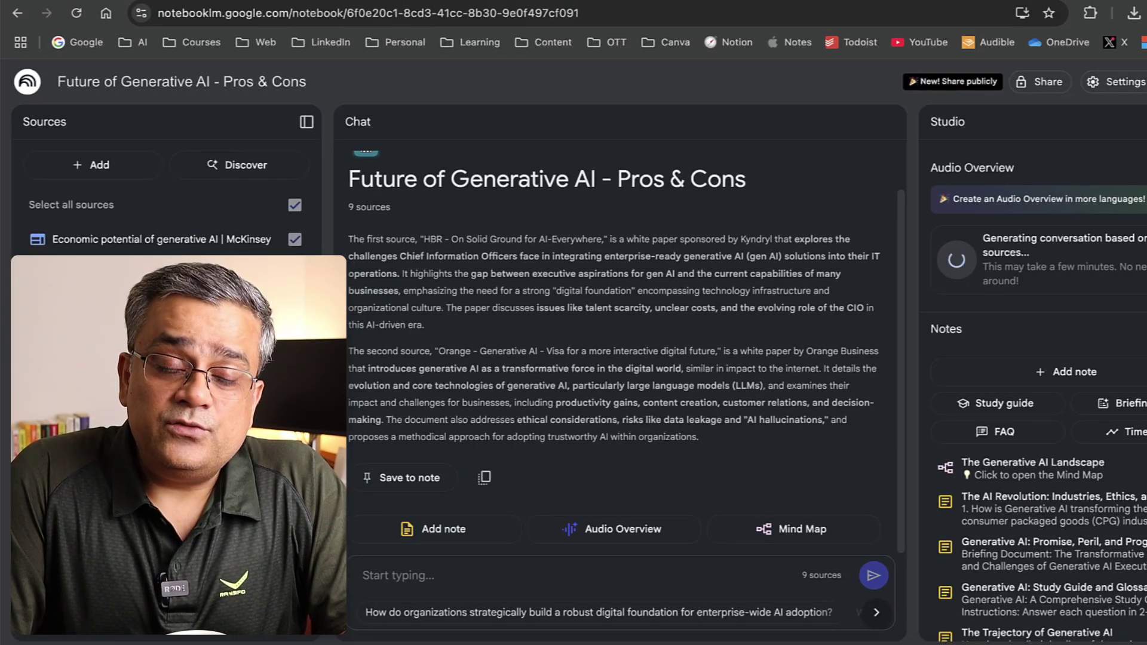
Search Discover sources for 'Future of Generative AI - Pros & Cons' using the copied notebook title.
mouse_move(481, 161)
left_mouse_down()
mouse_move(319, 168)
mouse_move(374, 194)
left_mouse_up()
left_click_drag(306, 166, 368, 126)
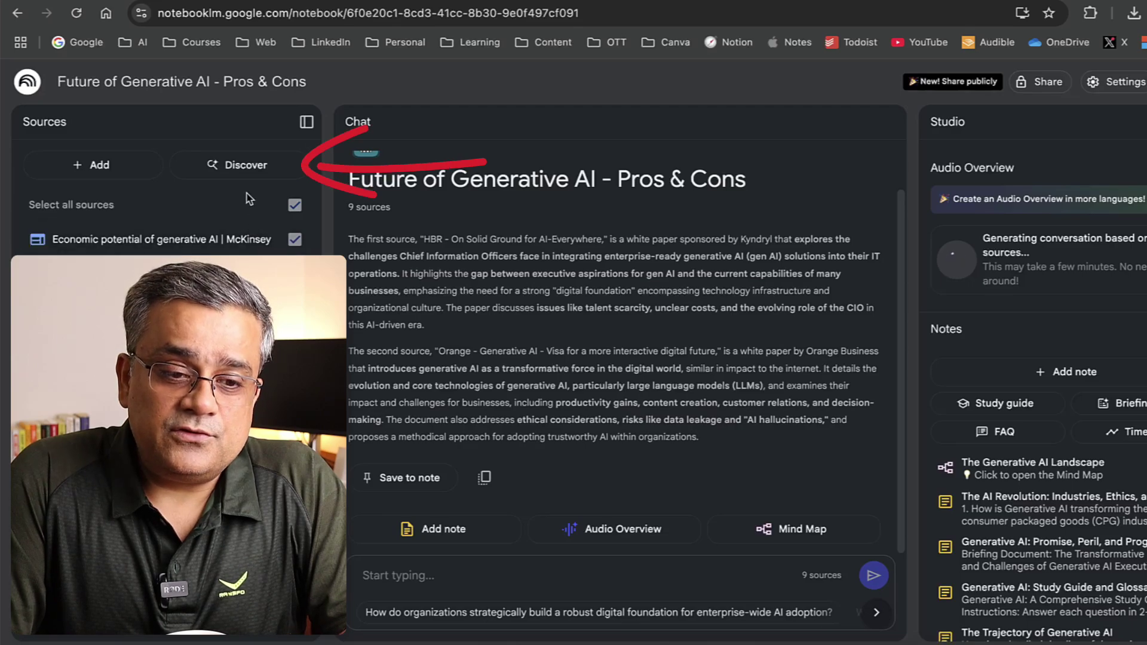
left_click(245, 165)
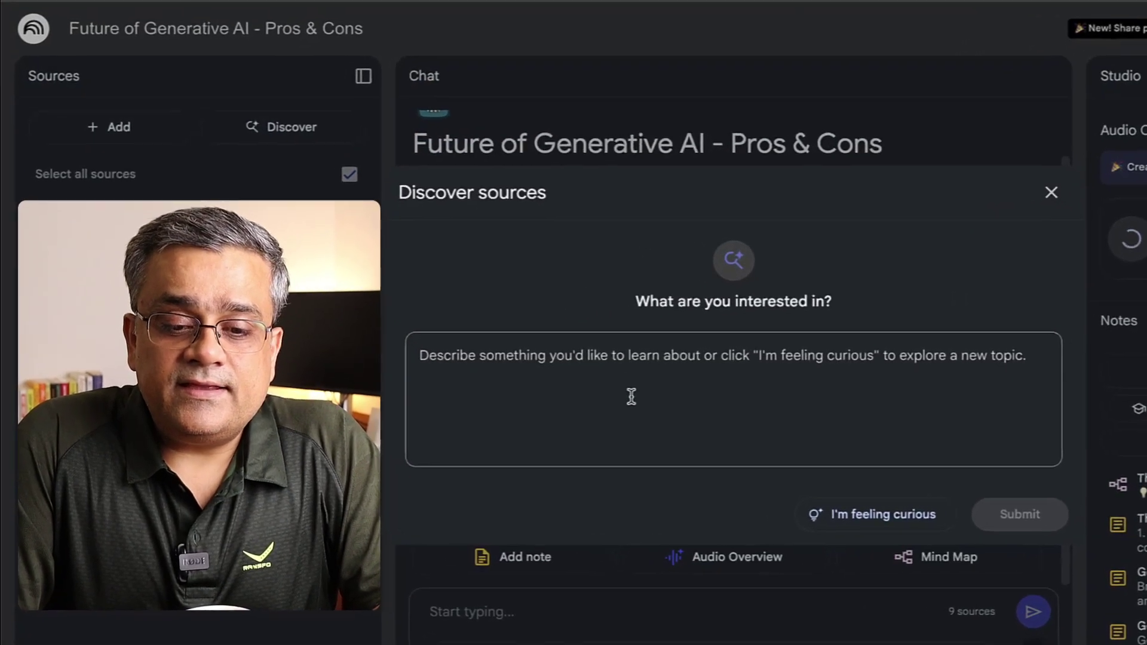
left_click(454, 359)
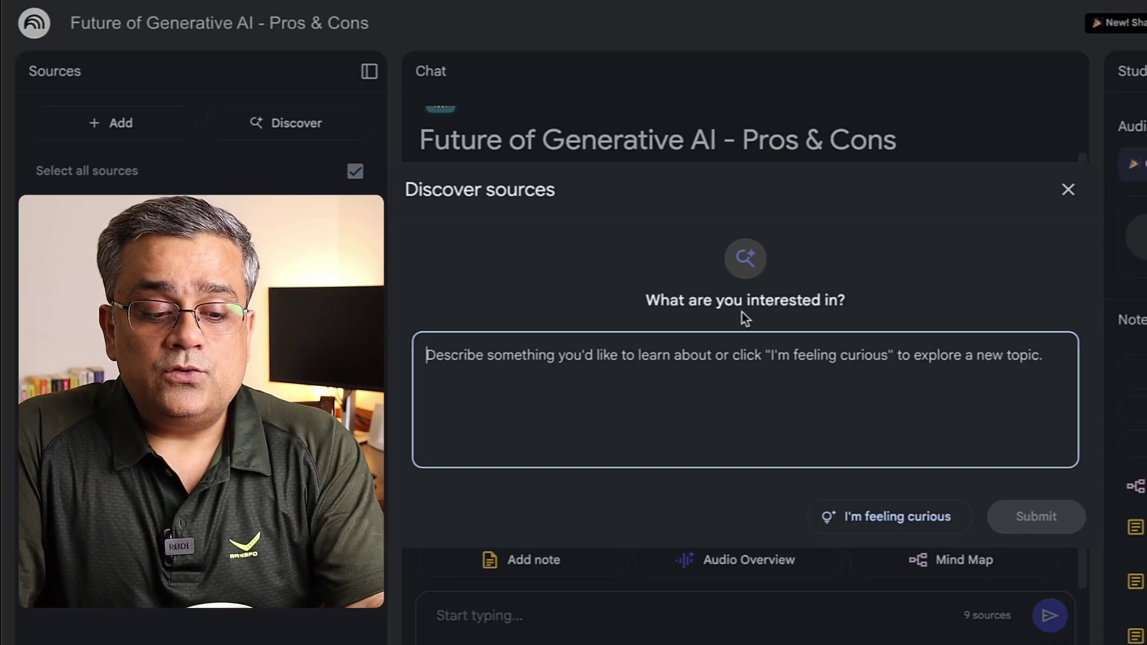
key("Escape")
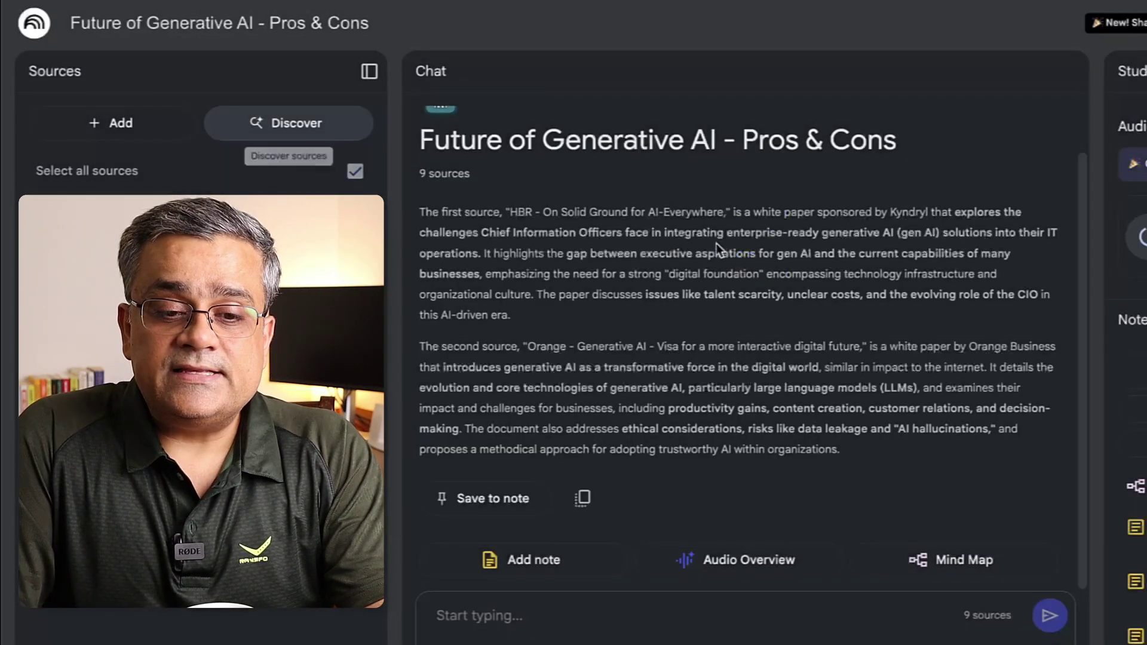
left_click(243, 25)
key("ctrl+c")
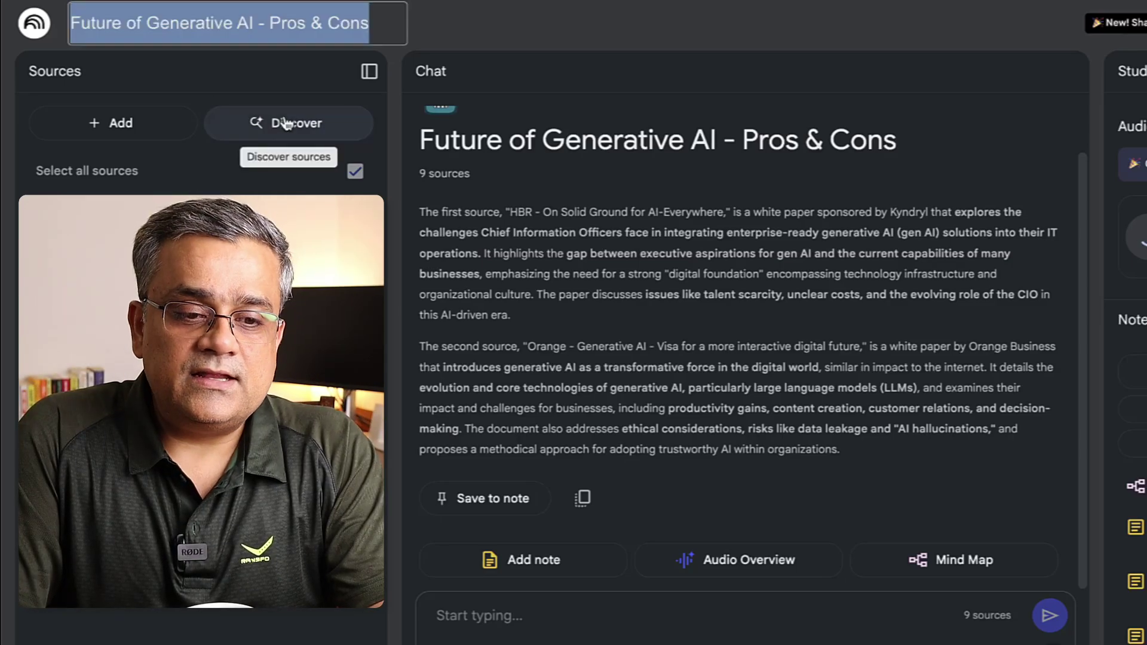
left_click(284, 123)
key("ctrl+v")
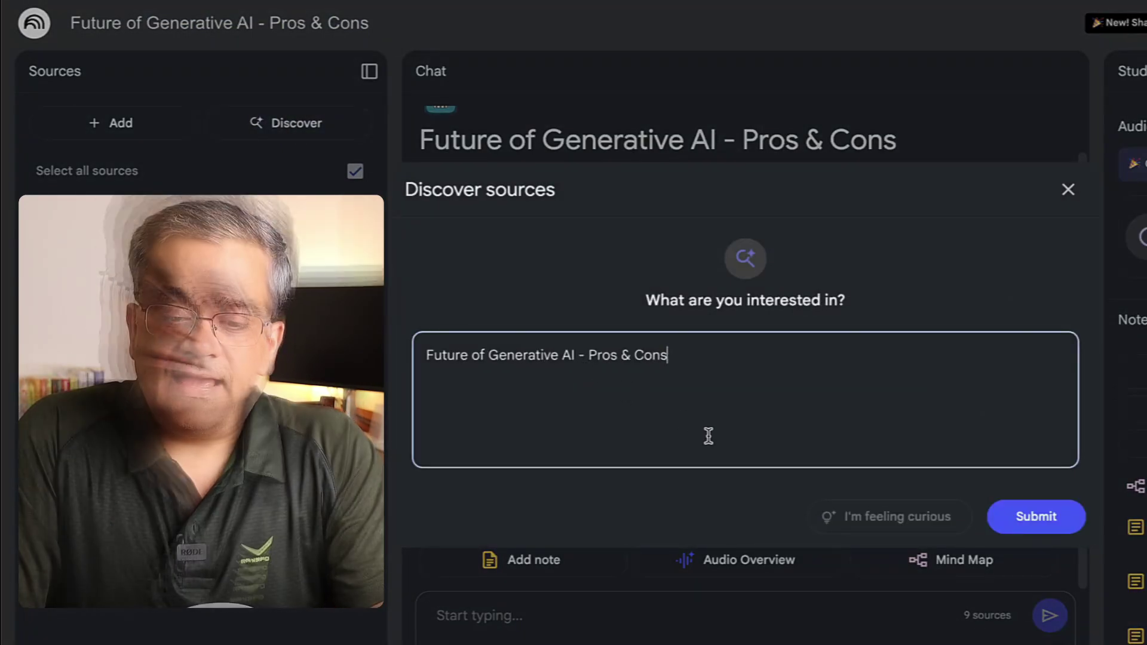
left_click(1020, 528)
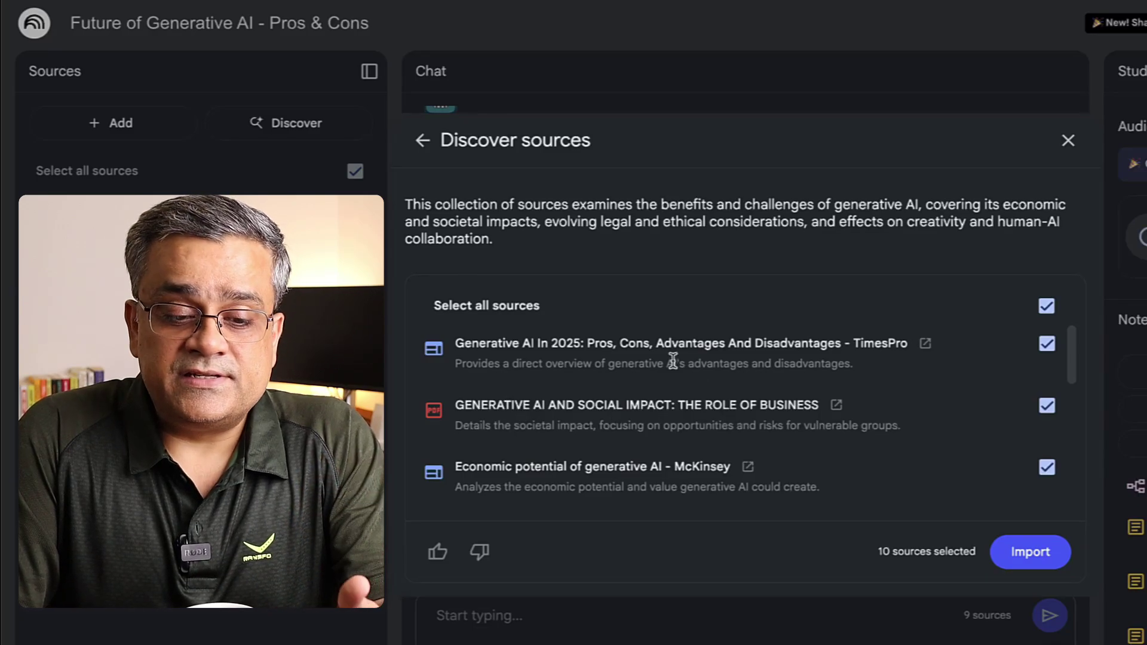
Import all ten discovered sources, bringing the notebook to 19 sources.
scroll(673, 360, "down", 2)
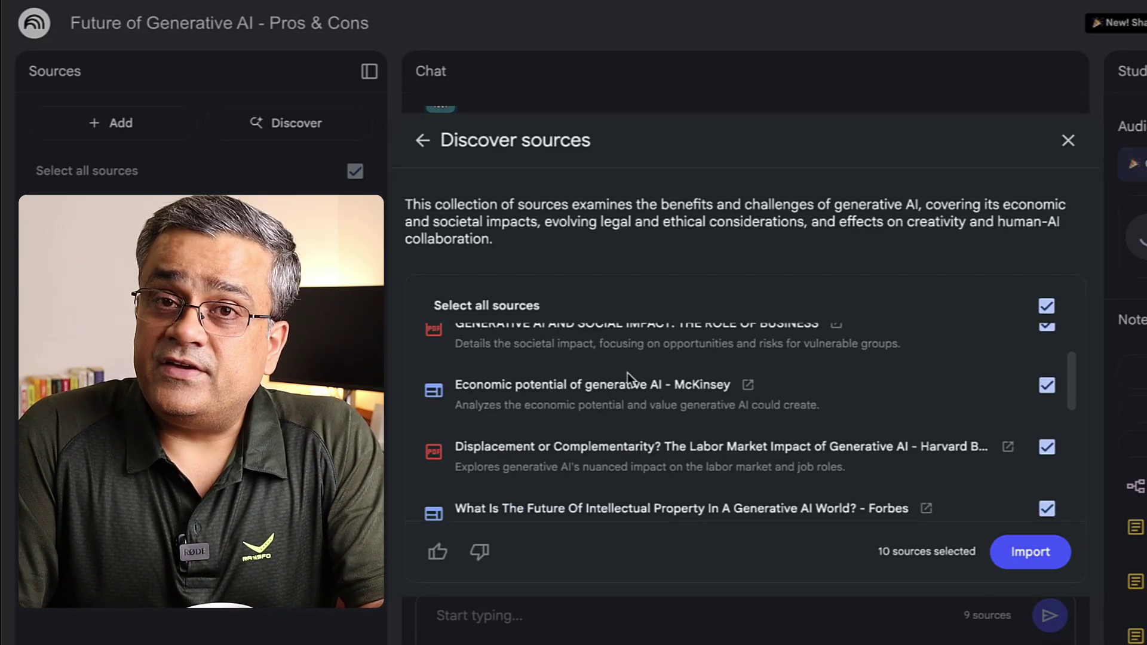
scroll(648, 392, "down", 5)
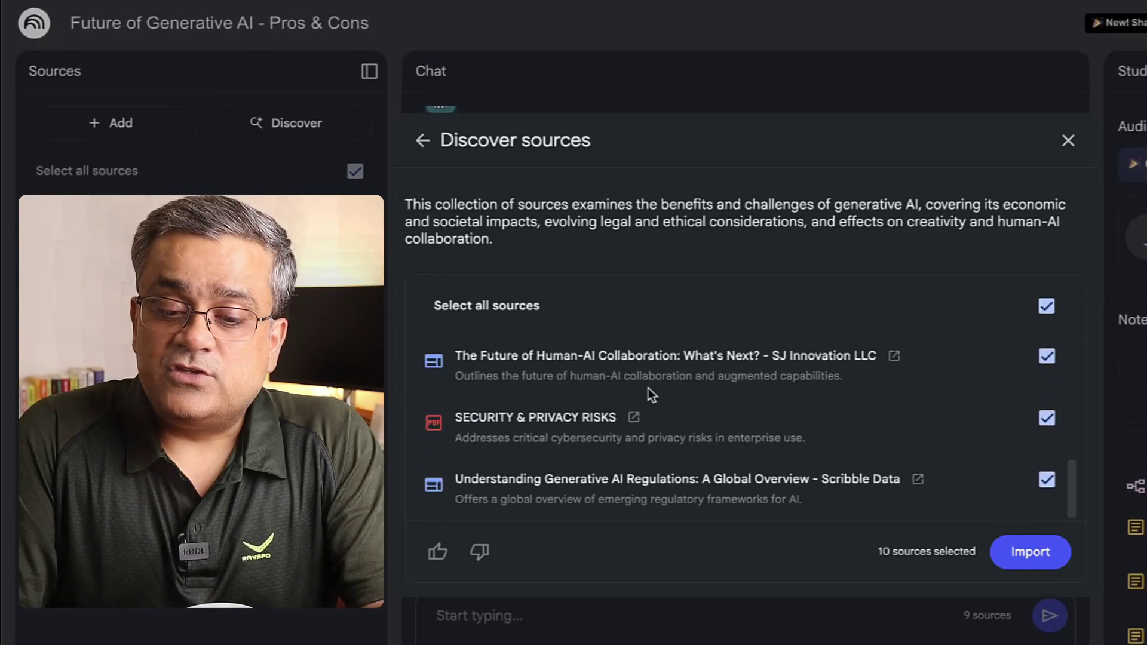
left_click(1025, 562)
scroll(316, 365, "down", 3)
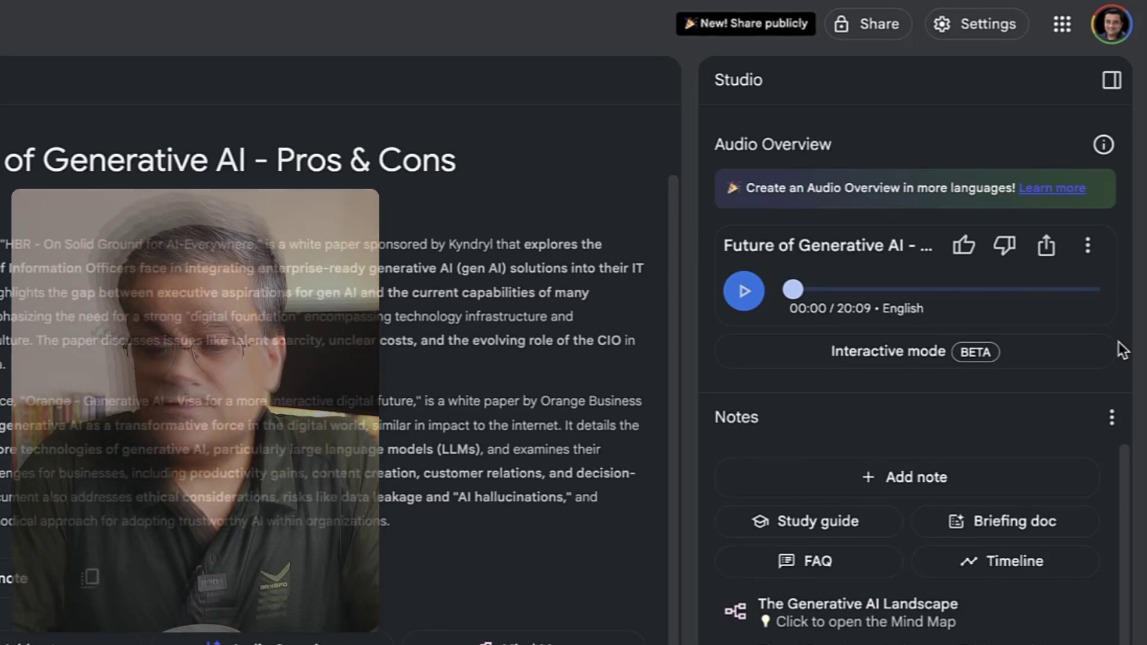
Play the 20:09 Audio Overview from the Studio panel.
left_click(758, 294)
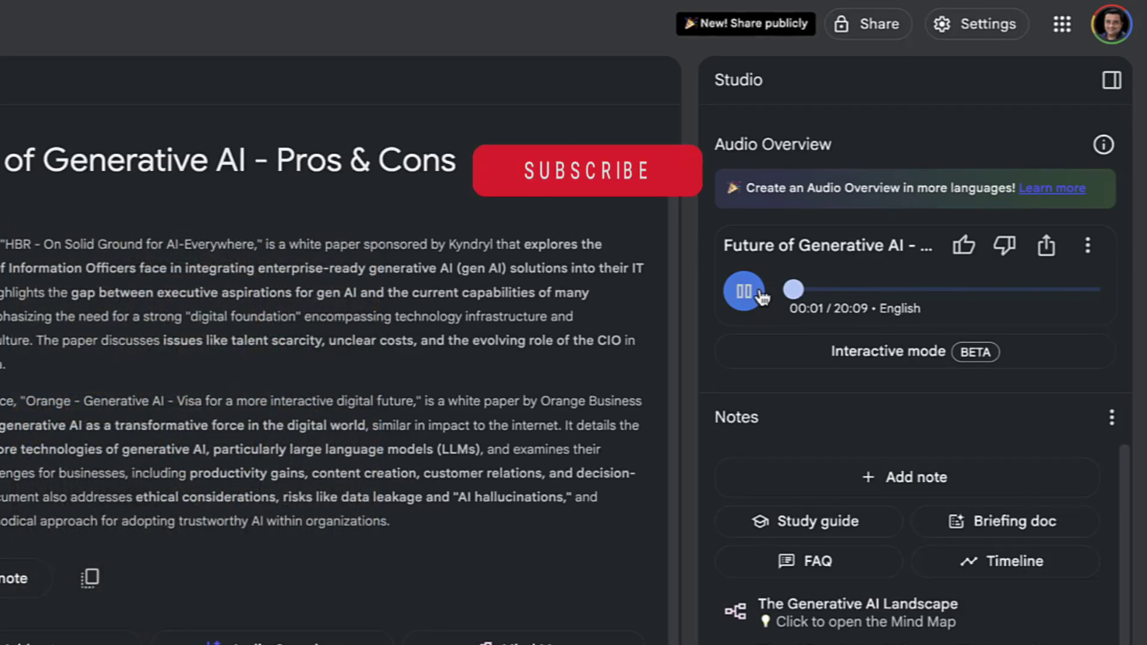